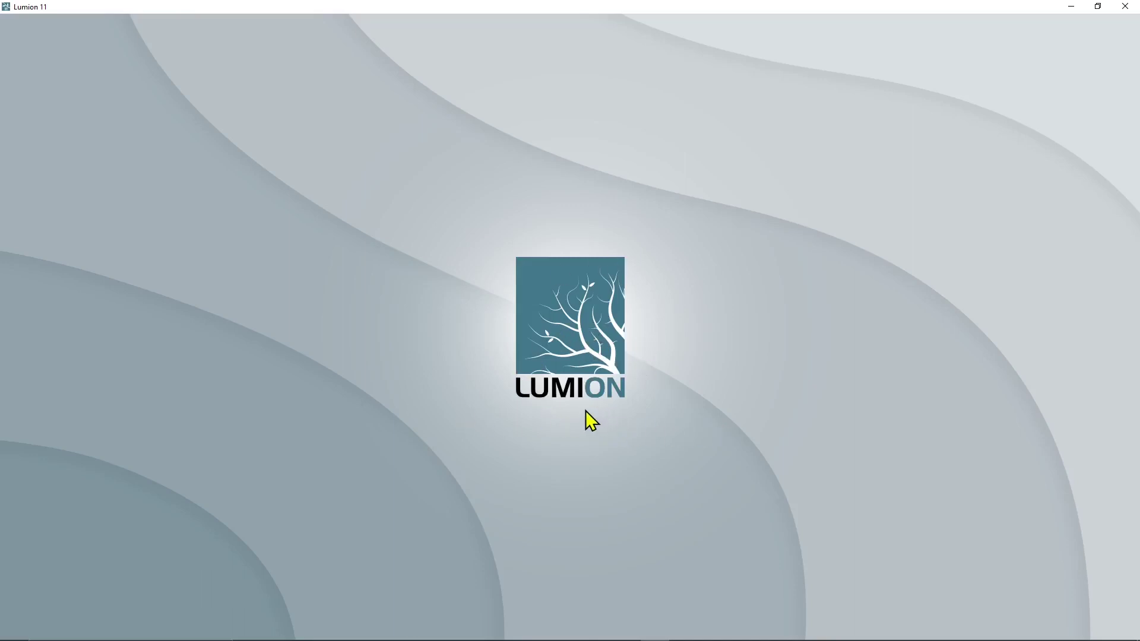
Step: Minimize Lumion, open the Lumion_11_5_1_Download file from the Download folder to view its activation screen, and close it
click(1071, 6)
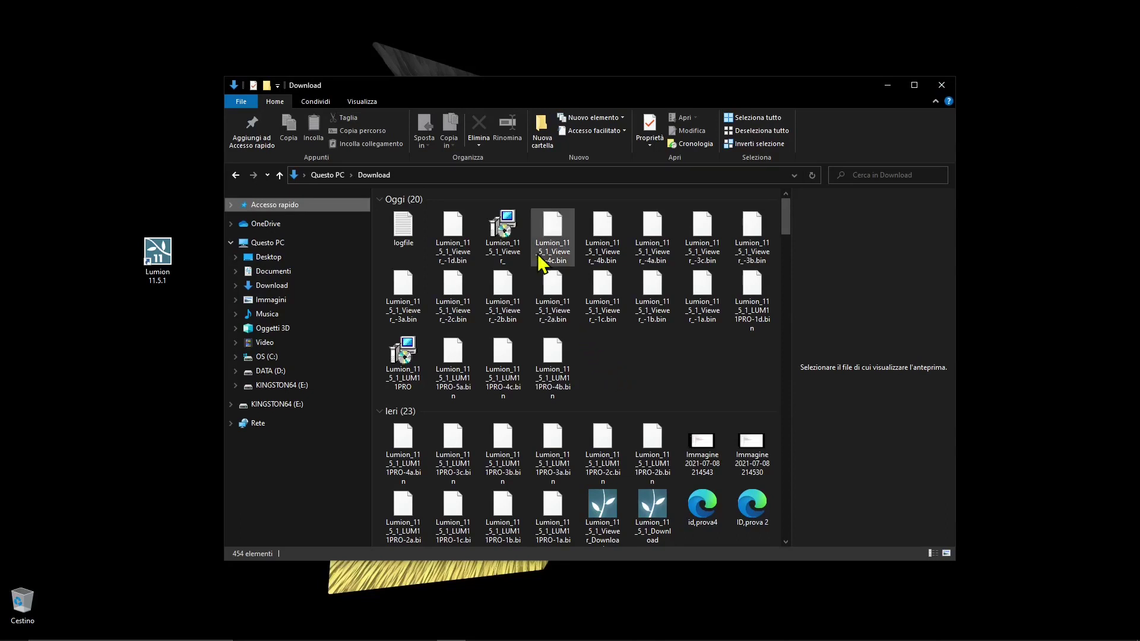
mouse_move(515, 250)
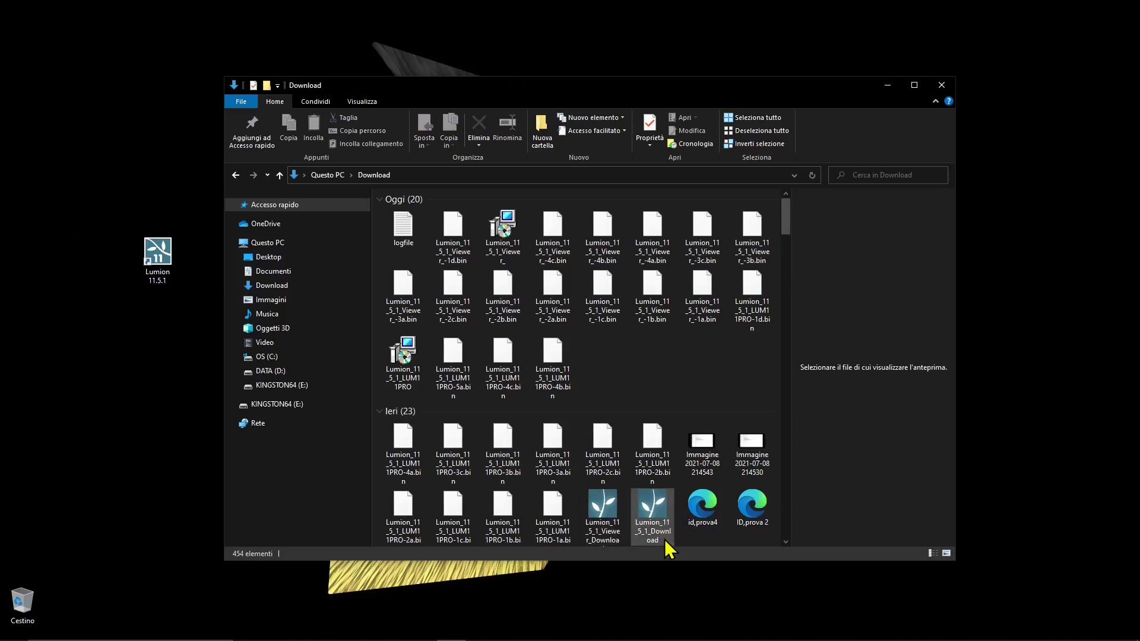
mouse_move(661, 537)
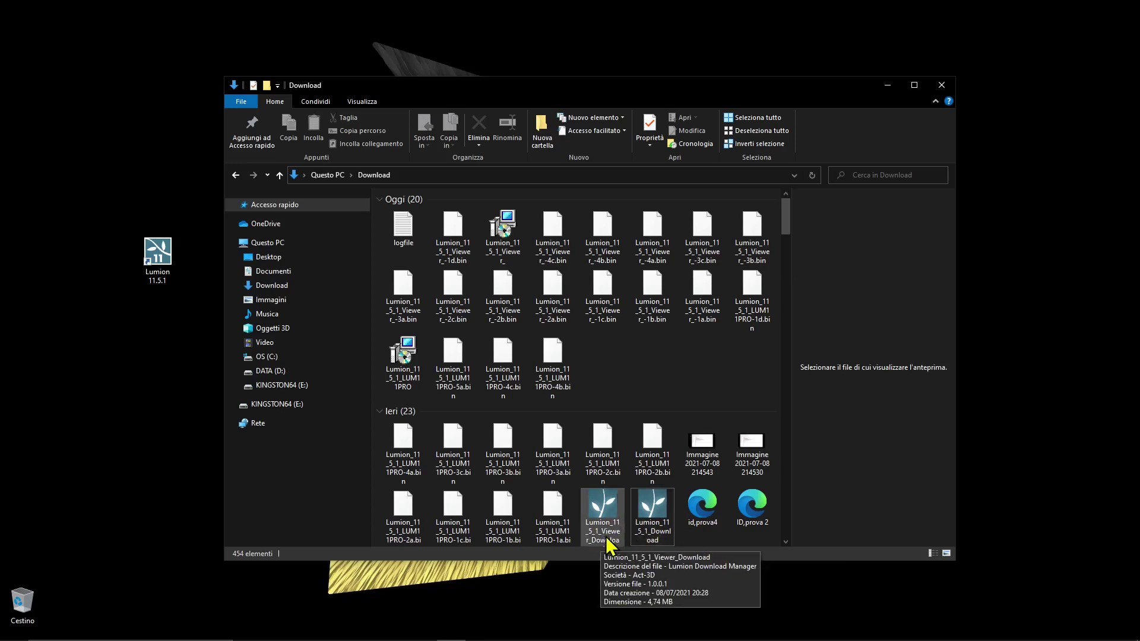
click(653, 518)
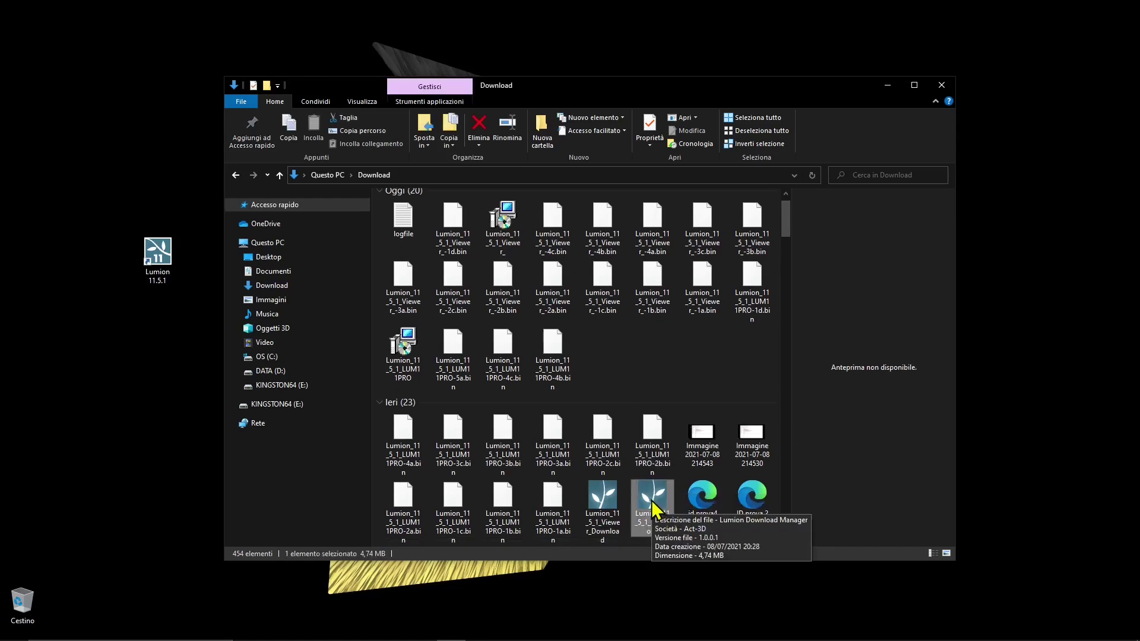
double_click(653, 509)
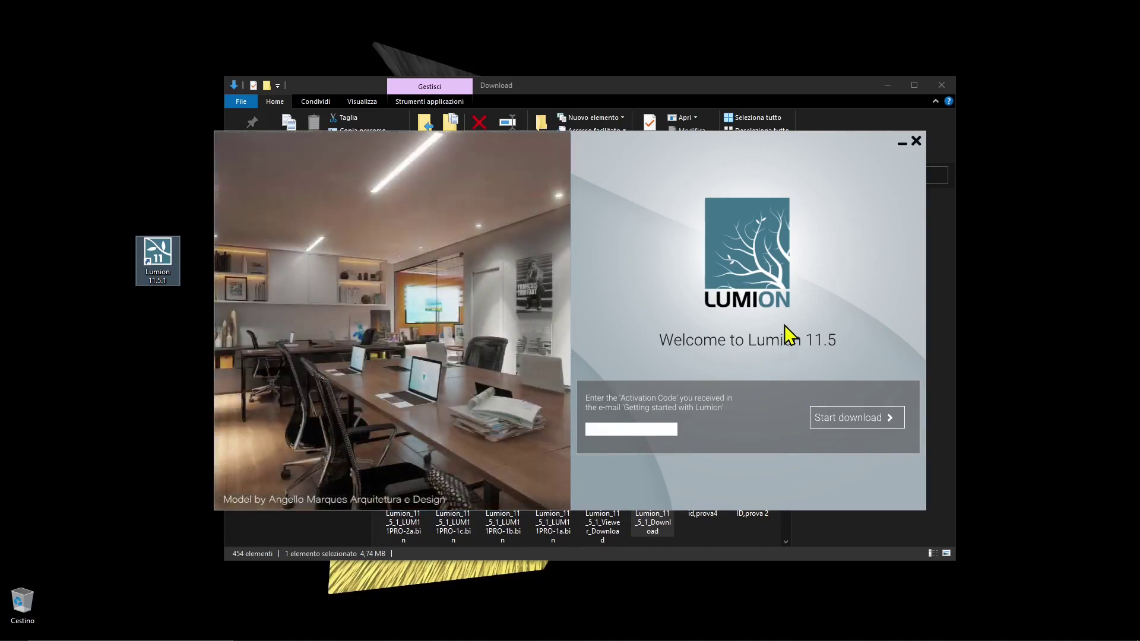
click(918, 142)
Step: Run the Lumion_11_5_1_LUM11PRO installer with the desktop icon option, go as far as the ready-to-install page, and exit setup
scroll(596, 356, up, 1)
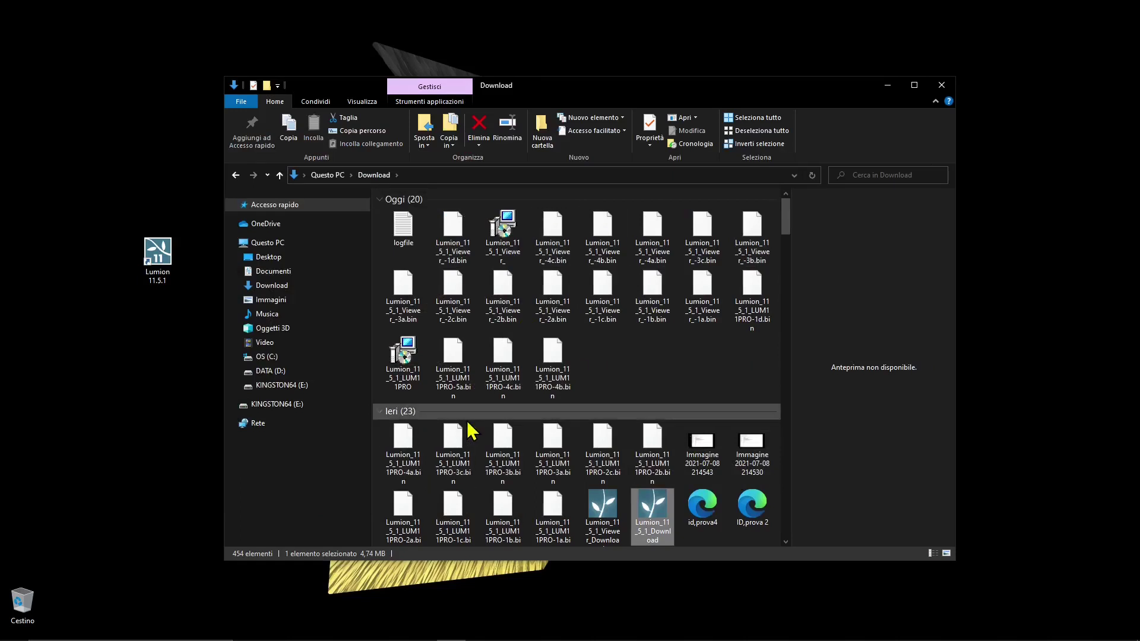
click(409, 389)
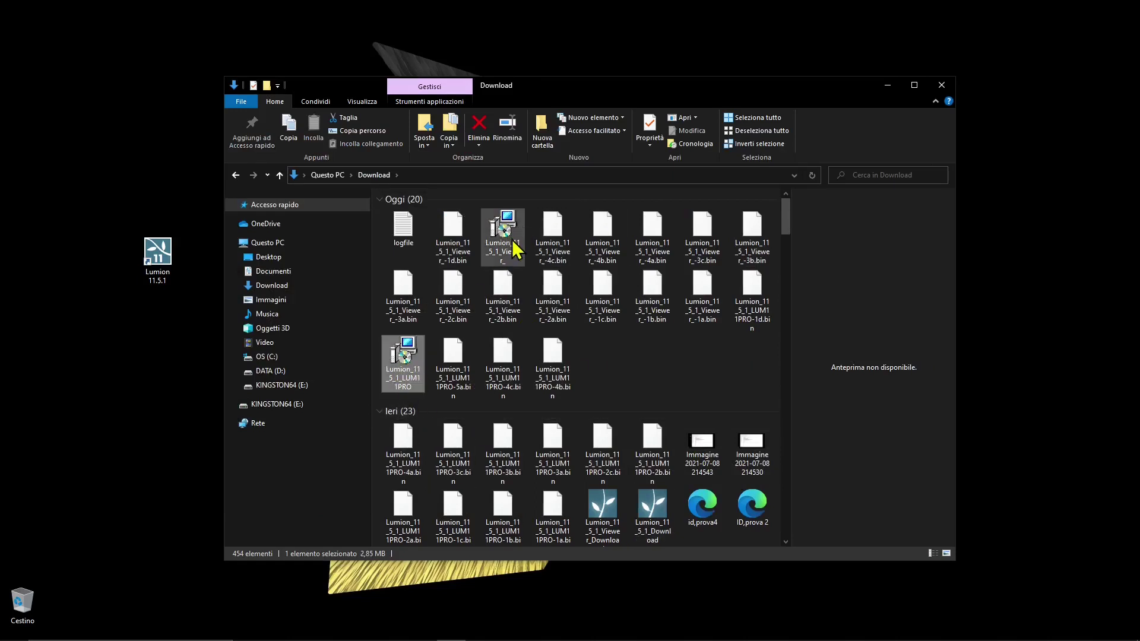
click(491, 259)
click(404, 384)
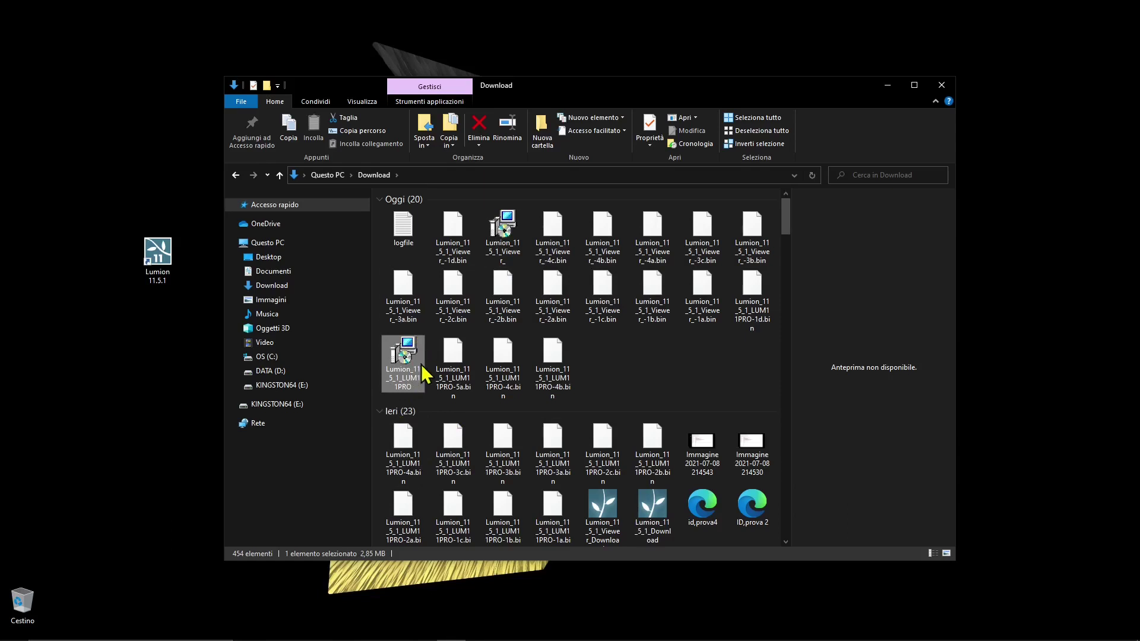
click(642, 520)
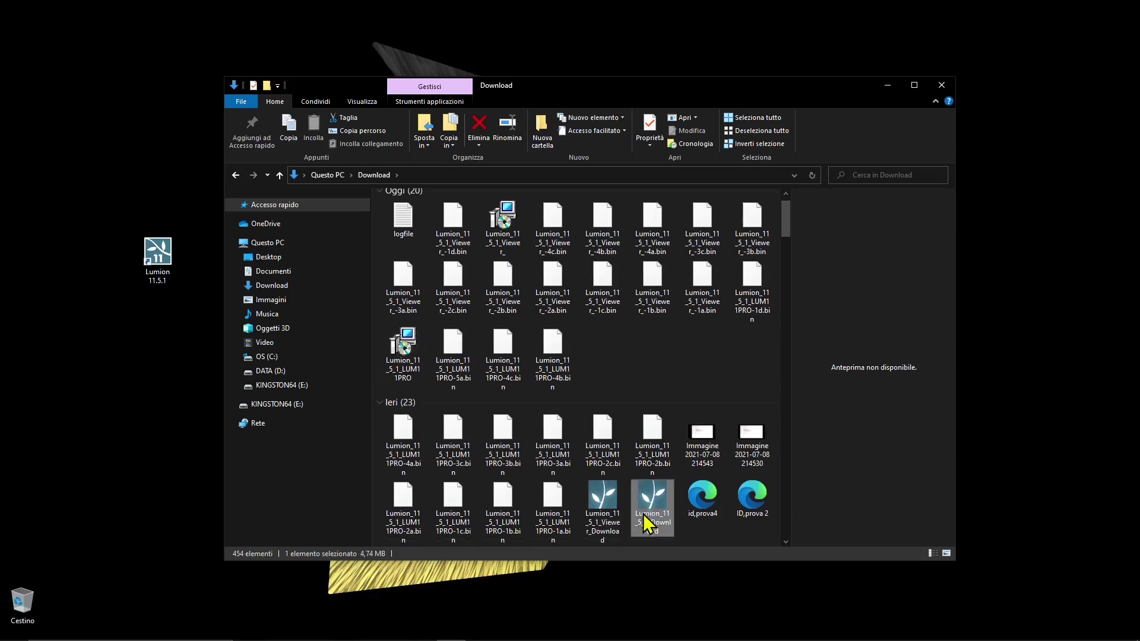
click(412, 354)
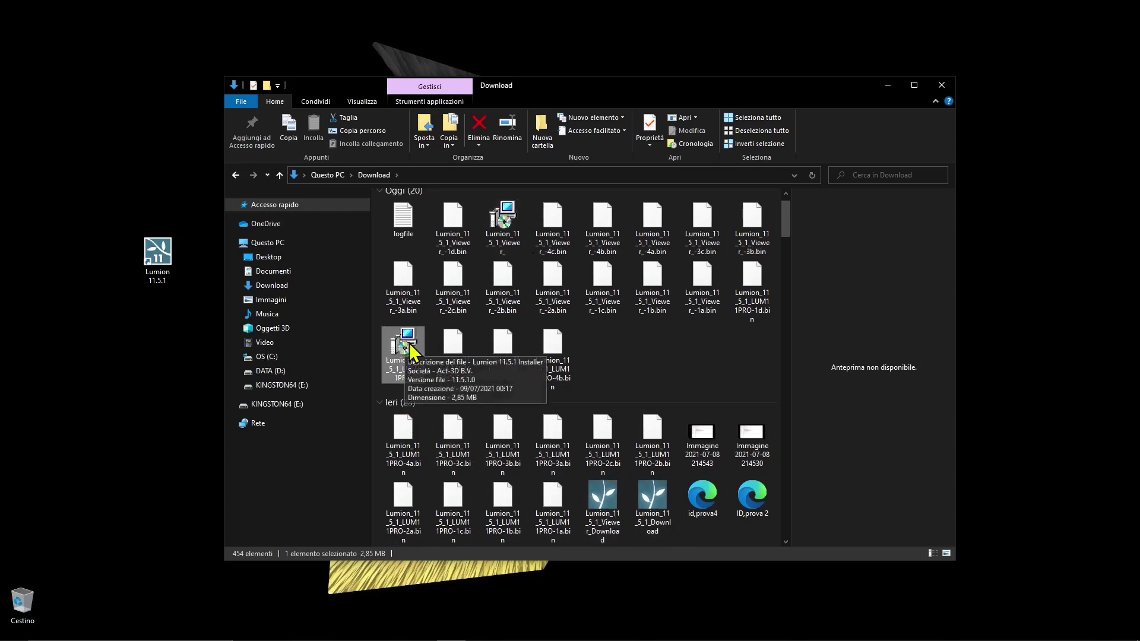
double_click(408, 343)
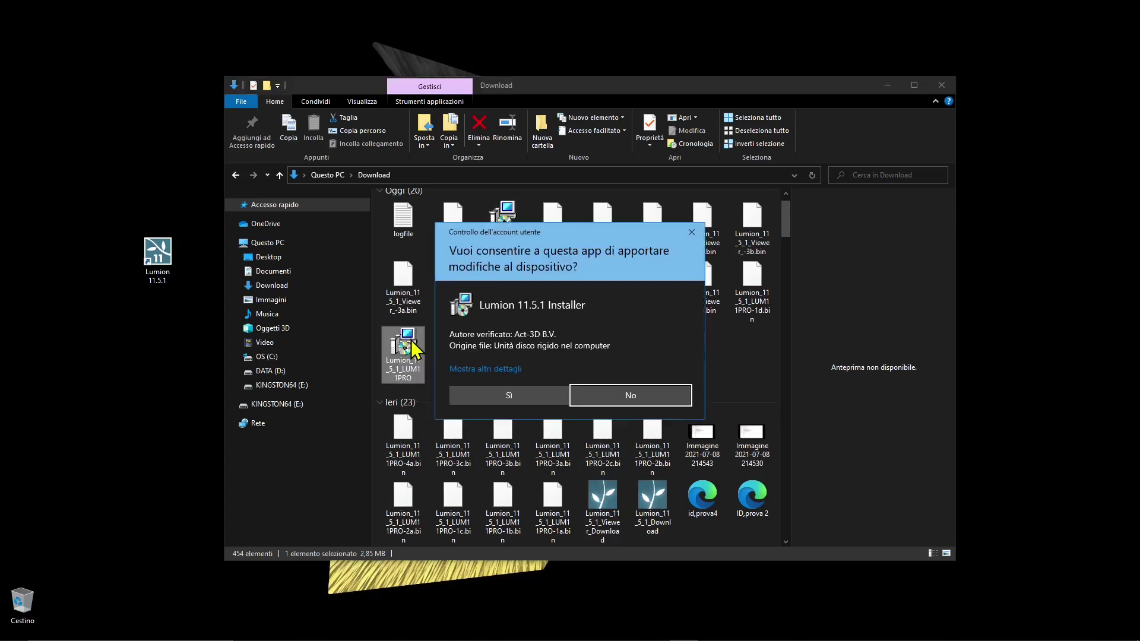
click(526, 395)
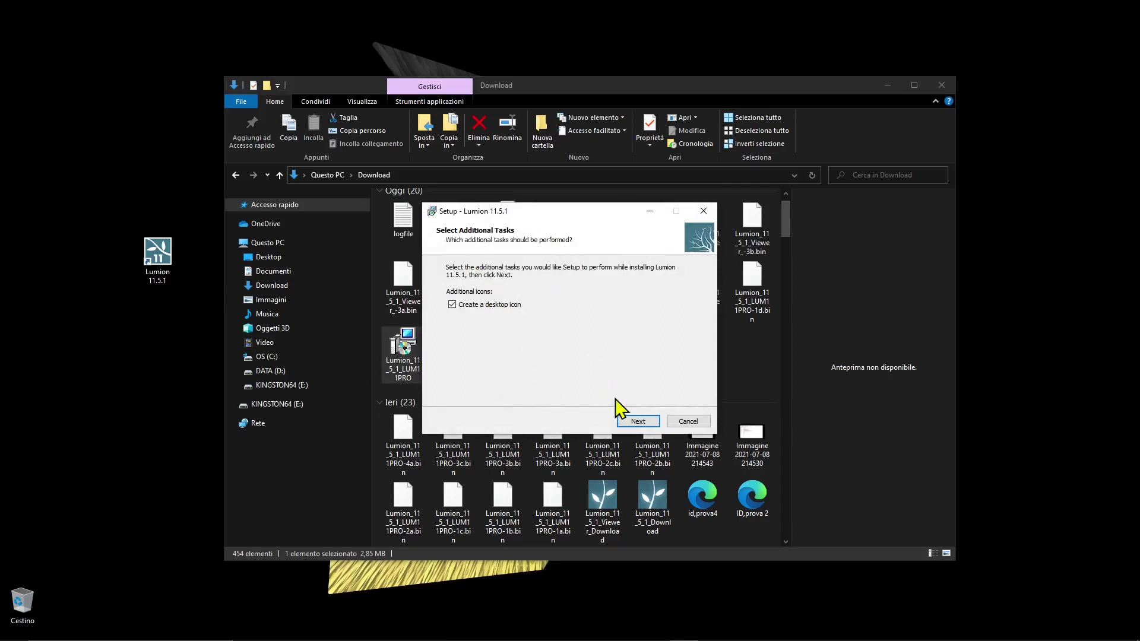
click(624, 421)
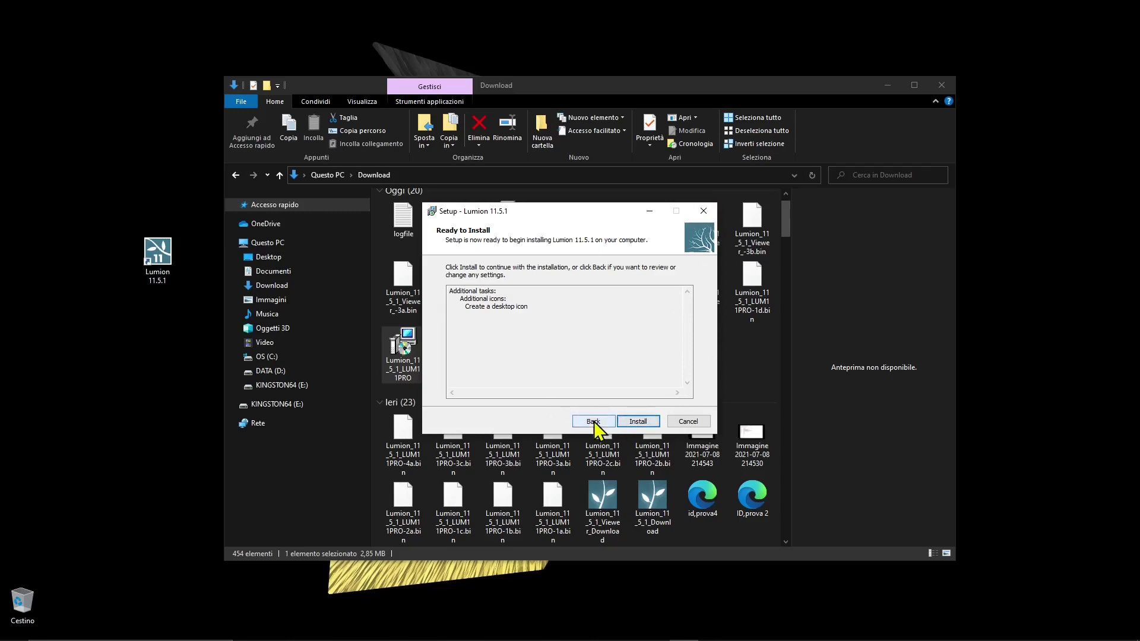
click(687, 421)
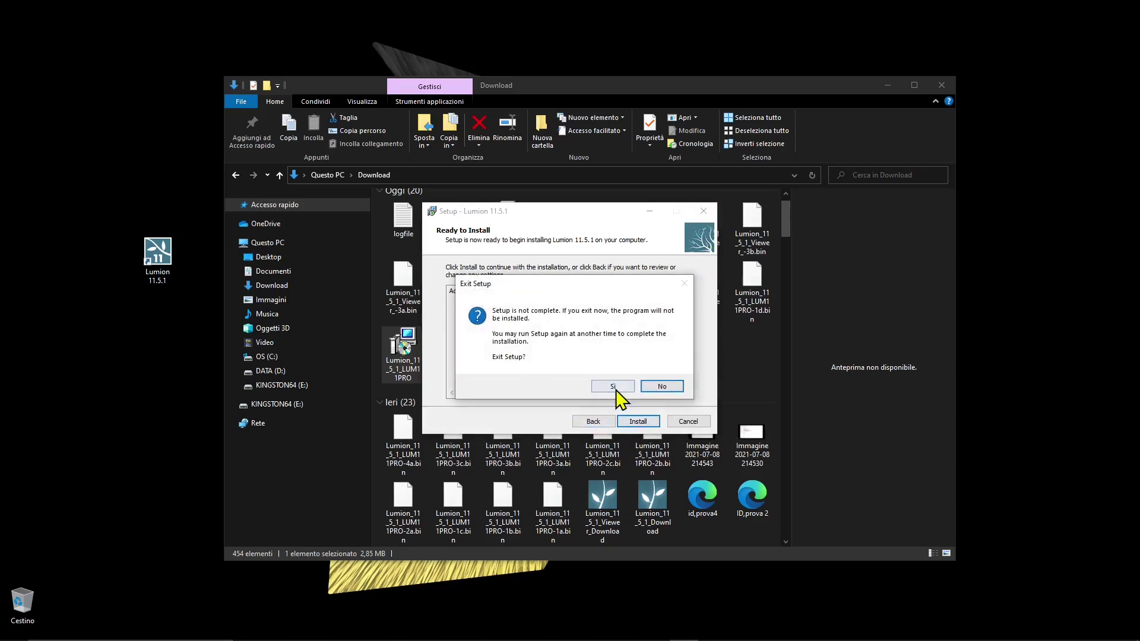
click(612, 386)
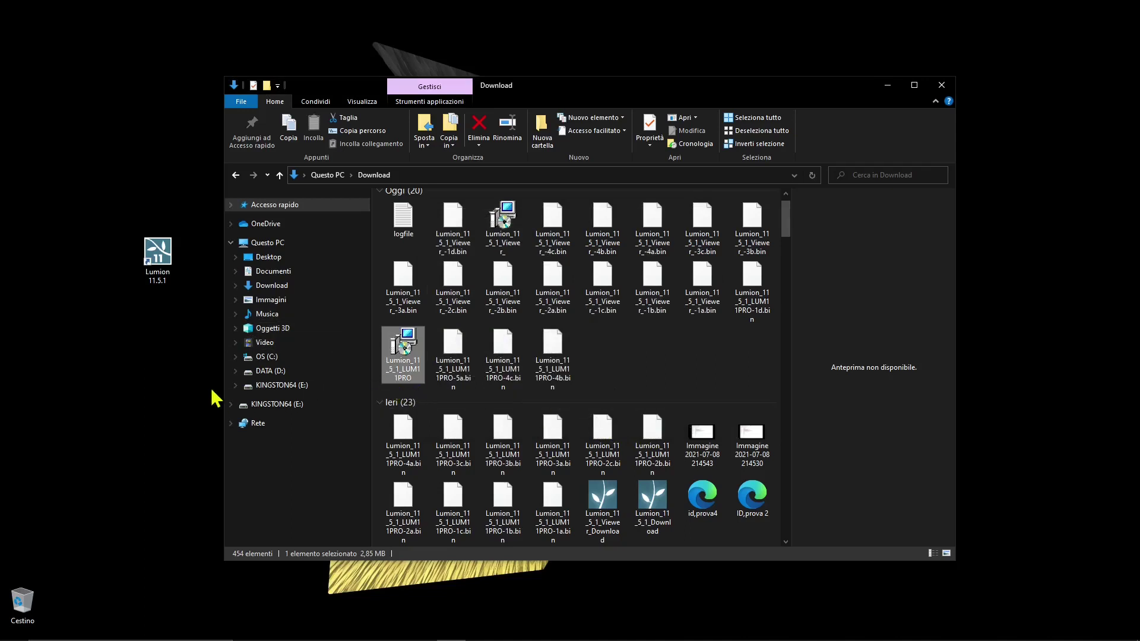
Step: Switch to Lumion 11.5.1 from its desktop shortcut and change the interface language to English
click(159, 262)
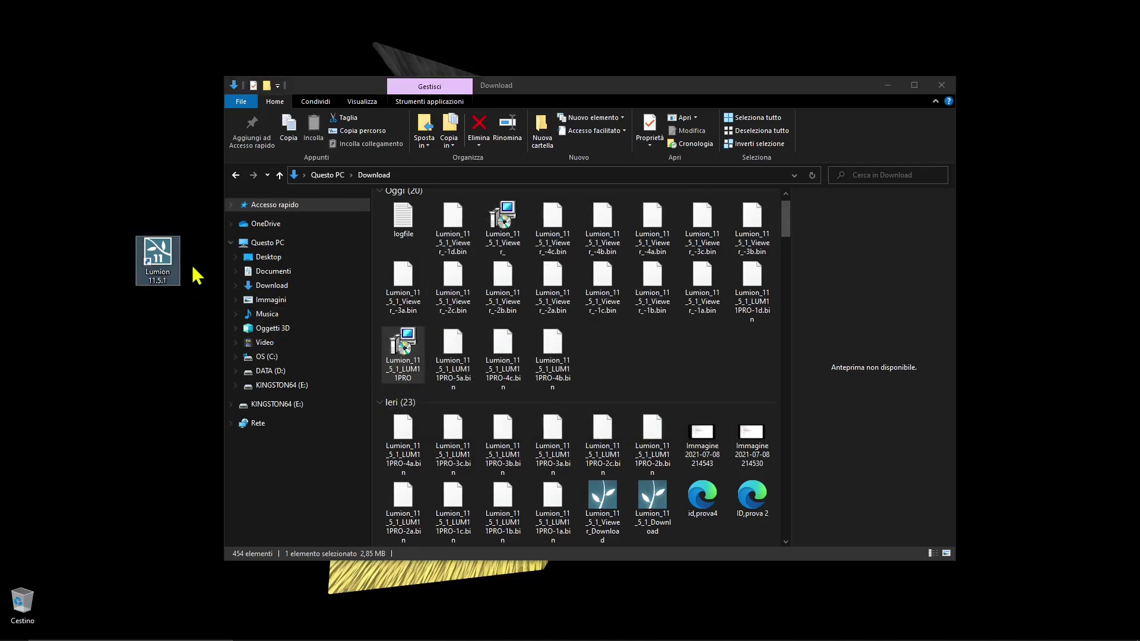
drag(156, 279, 153, 356)
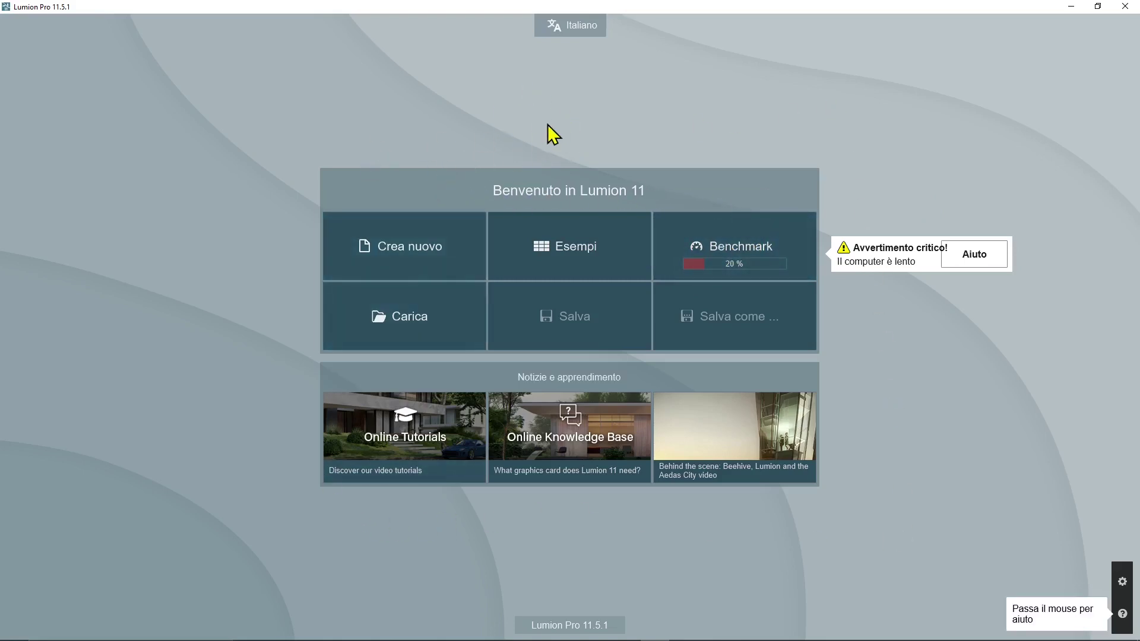
click(575, 26)
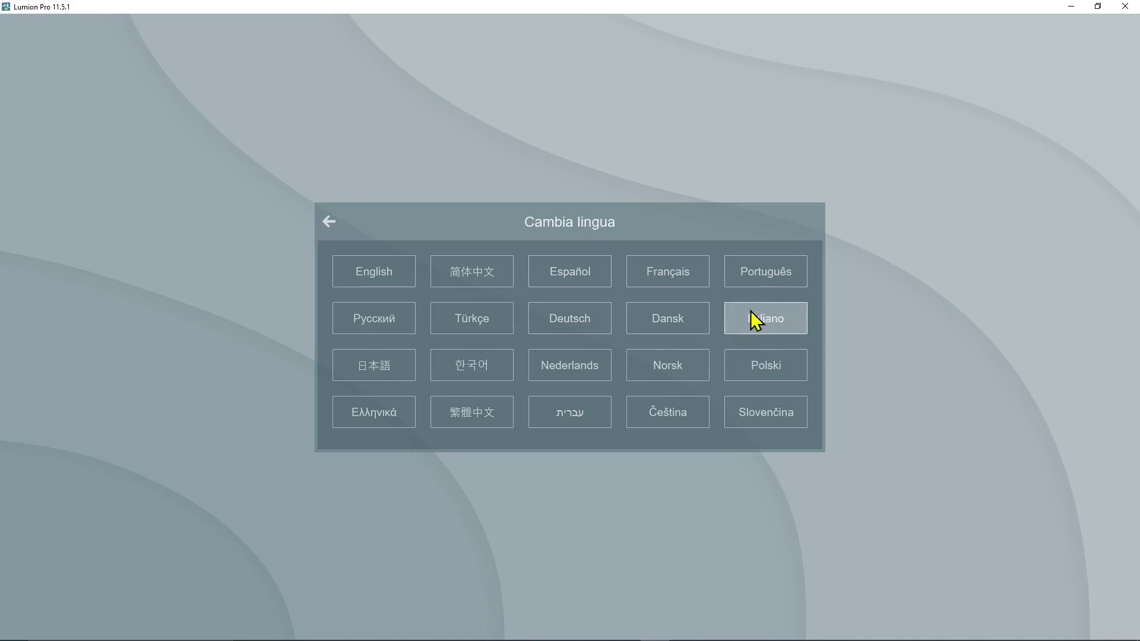
click(384, 270)
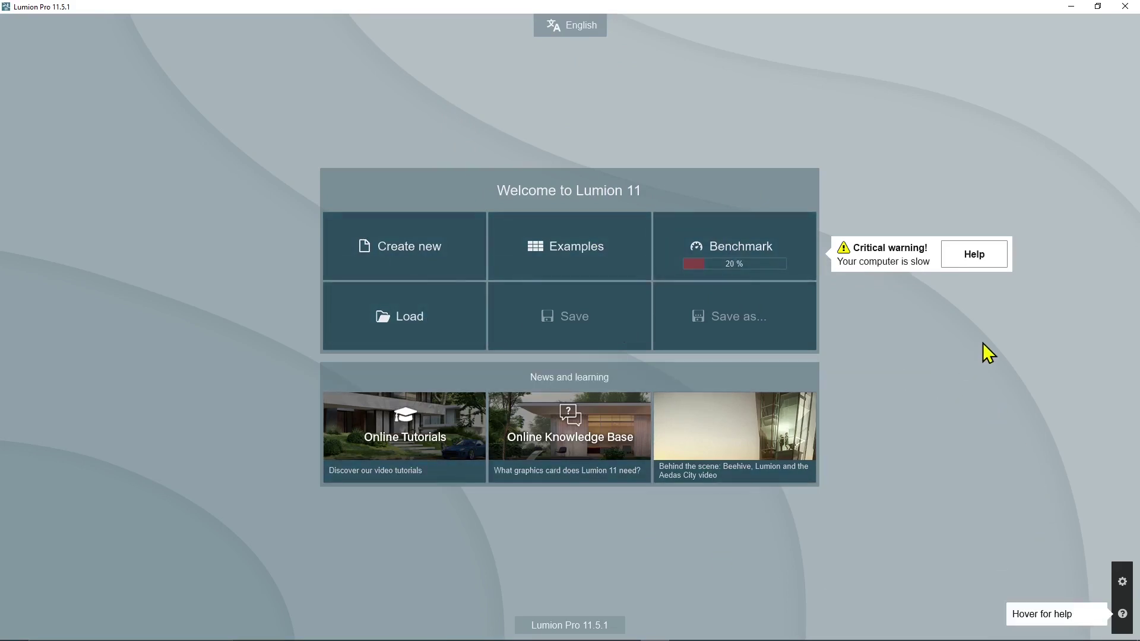
Step: Re-run the benchmark, examine the ratings for graphics card, graphics memory, processor and system memory, and return to the start screen
click(733, 228)
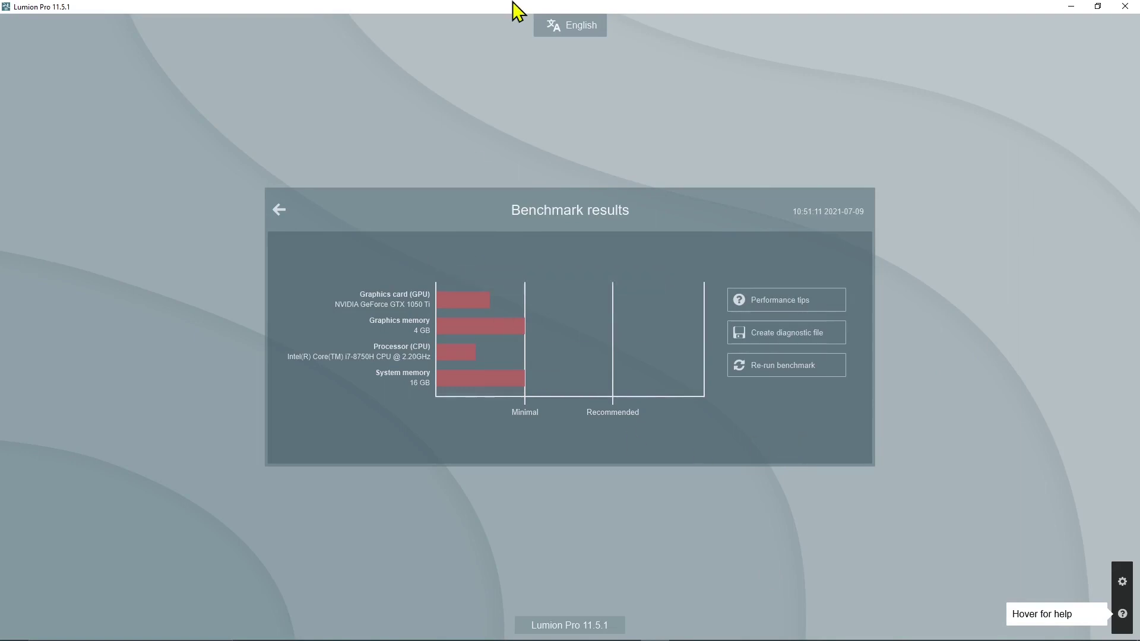
click(767, 368)
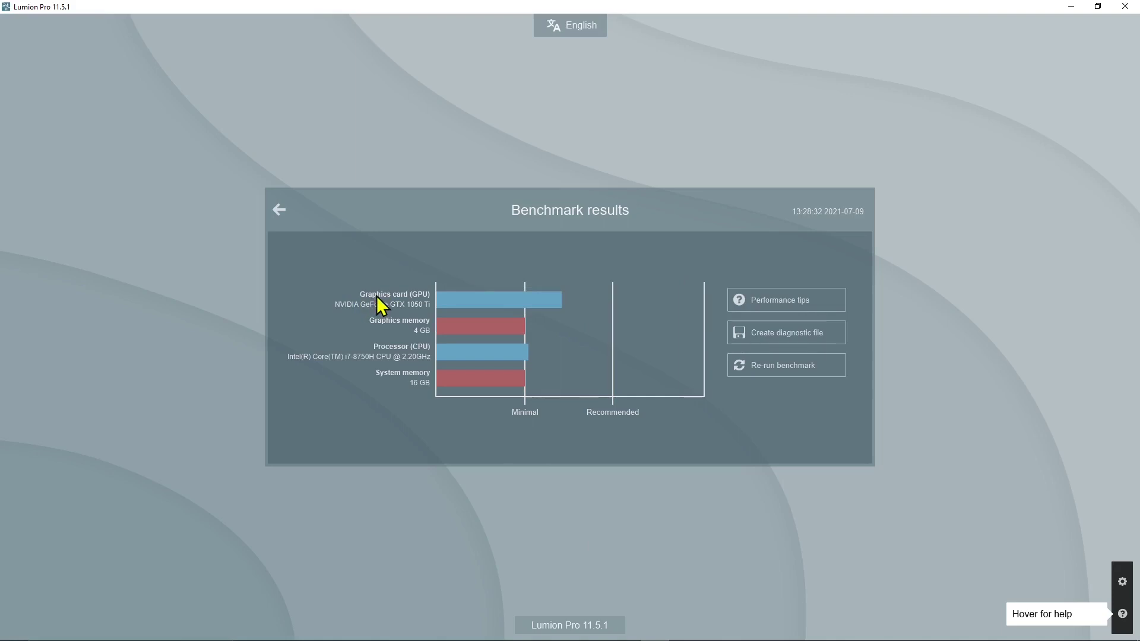
mouse_move(378, 301)
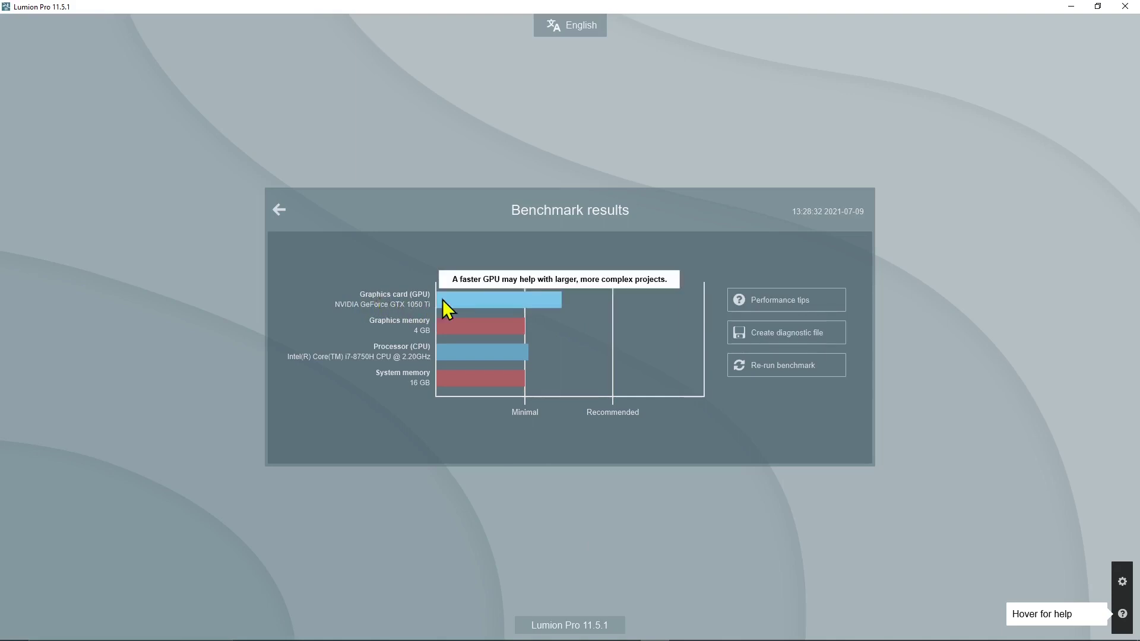
mouse_move(404, 334)
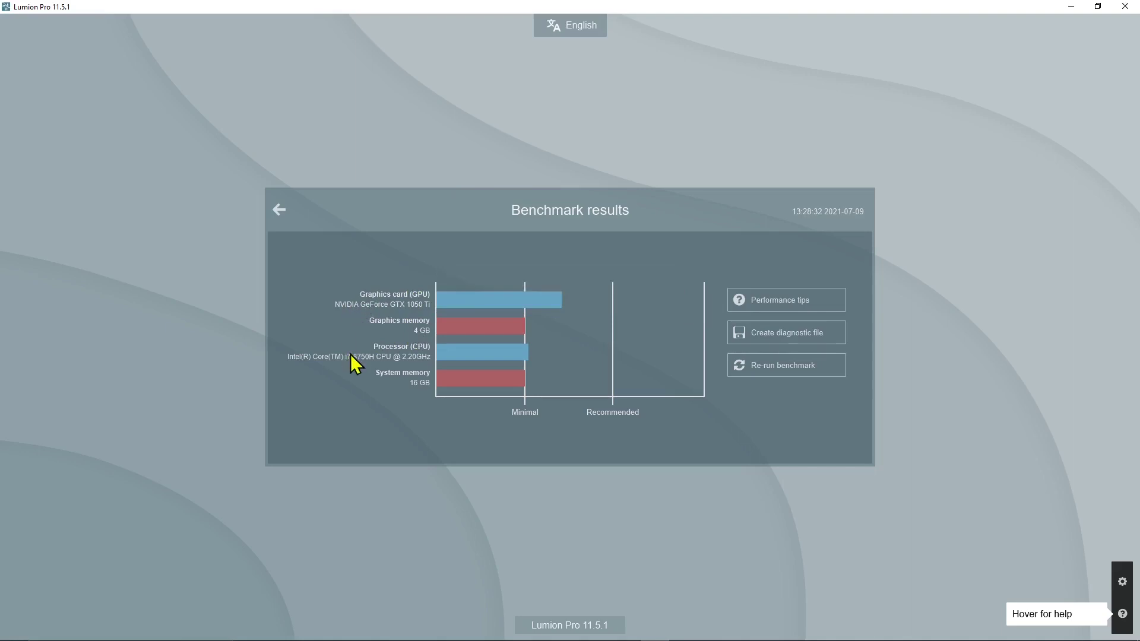
mouse_move(400, 365)
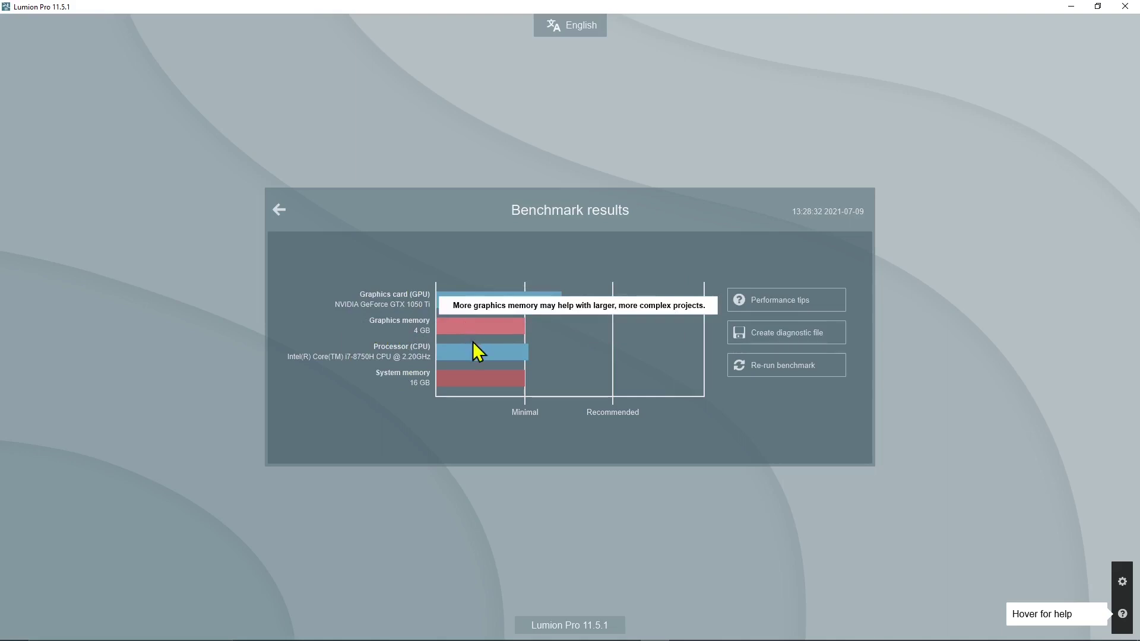
mouse_move(473, 346)
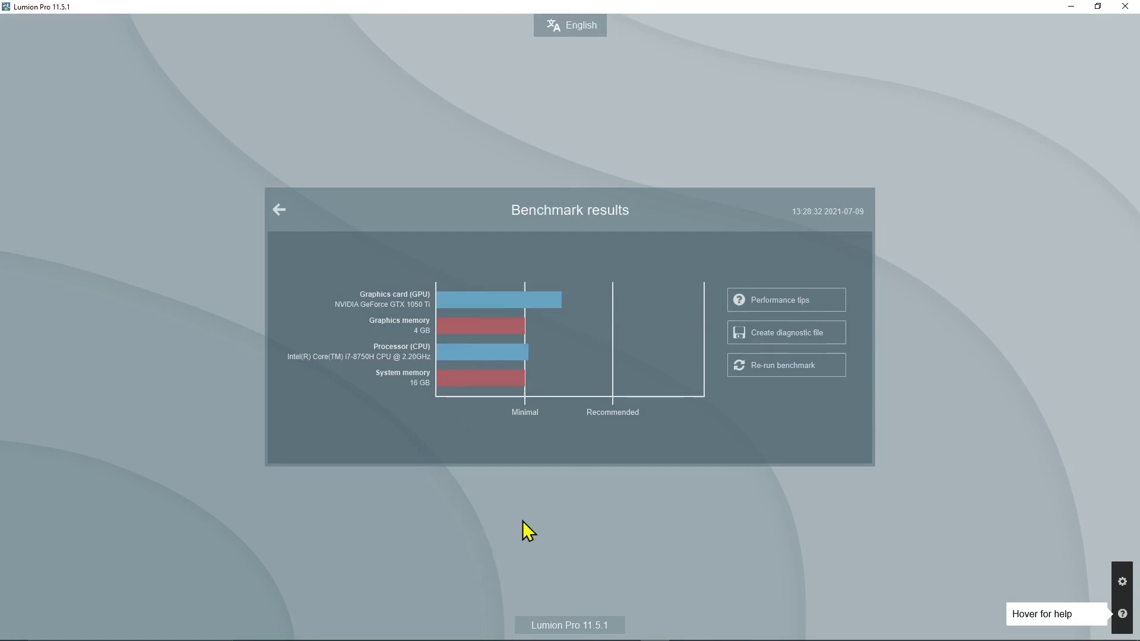
mouse_move(520, 349)
mouse_move(453, 311)
click(278, 210)
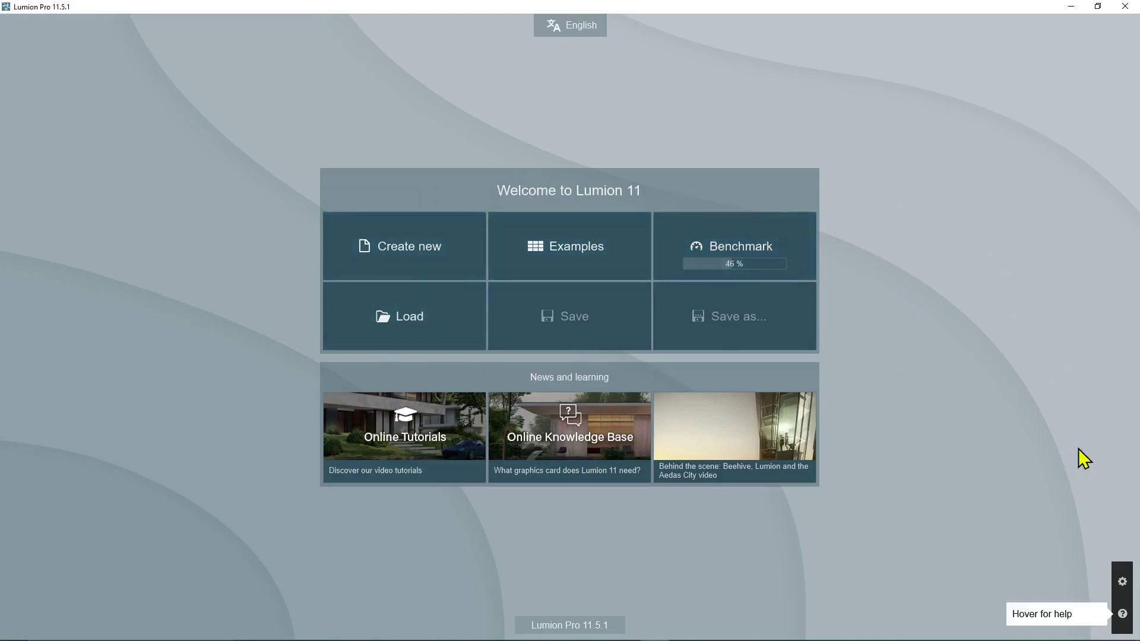
Step: Set the editor resolution to 25% in the image settings and toggle High-quality trees on and back off
click(1123, 584)
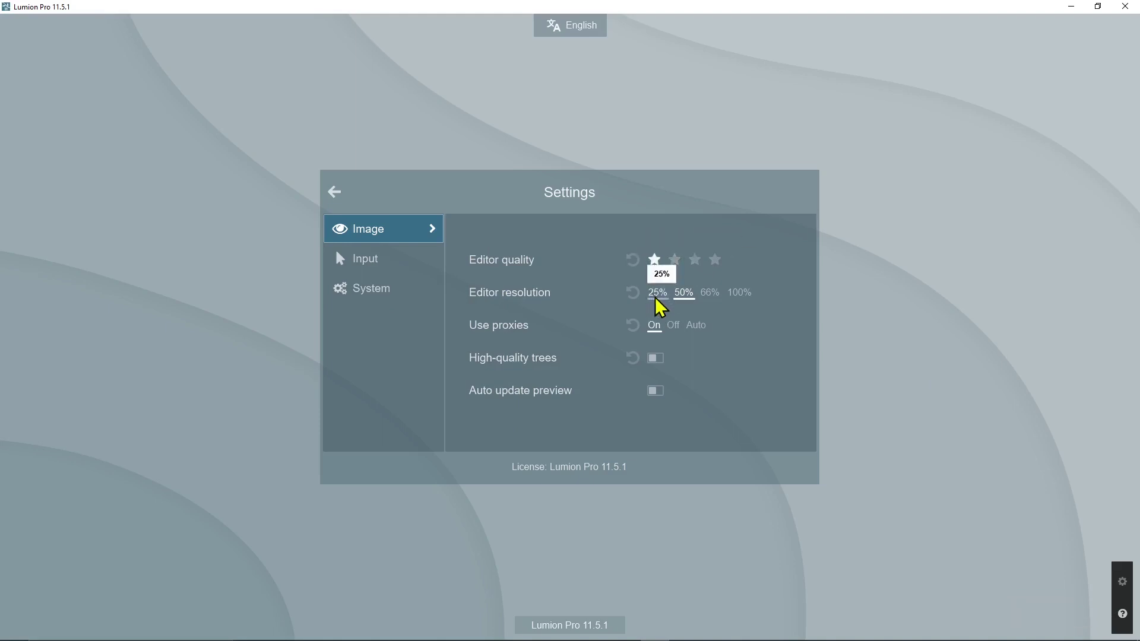
click(657, 293)
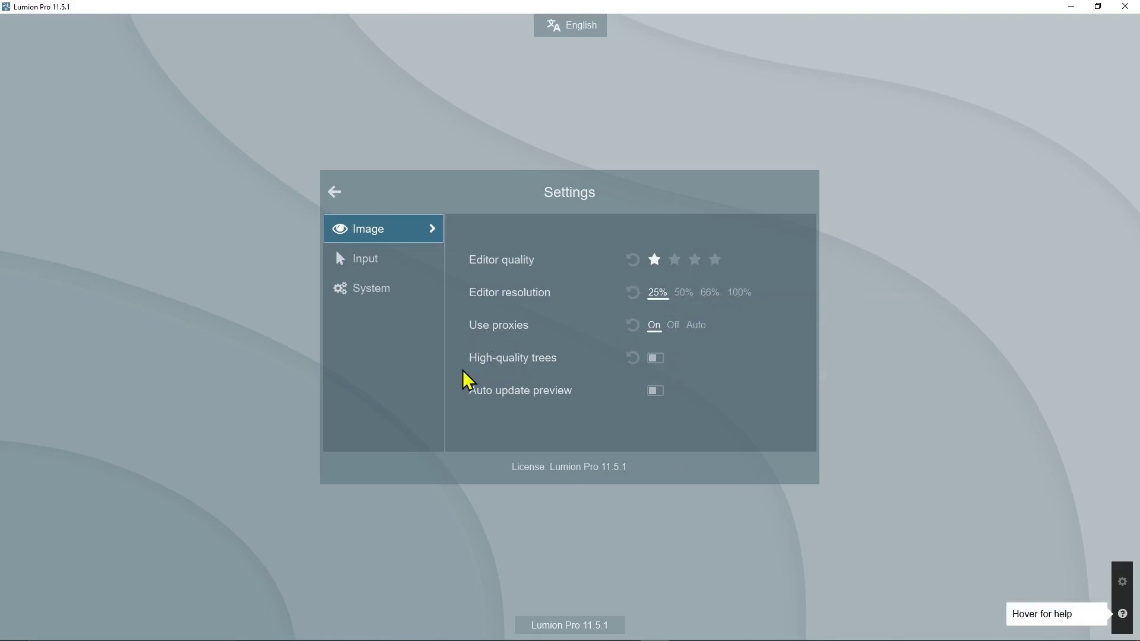
click(656, 358)
click(656, 362)
Step: Review the input and system settings, trying full screen mode on and off twice
click(365, 260)
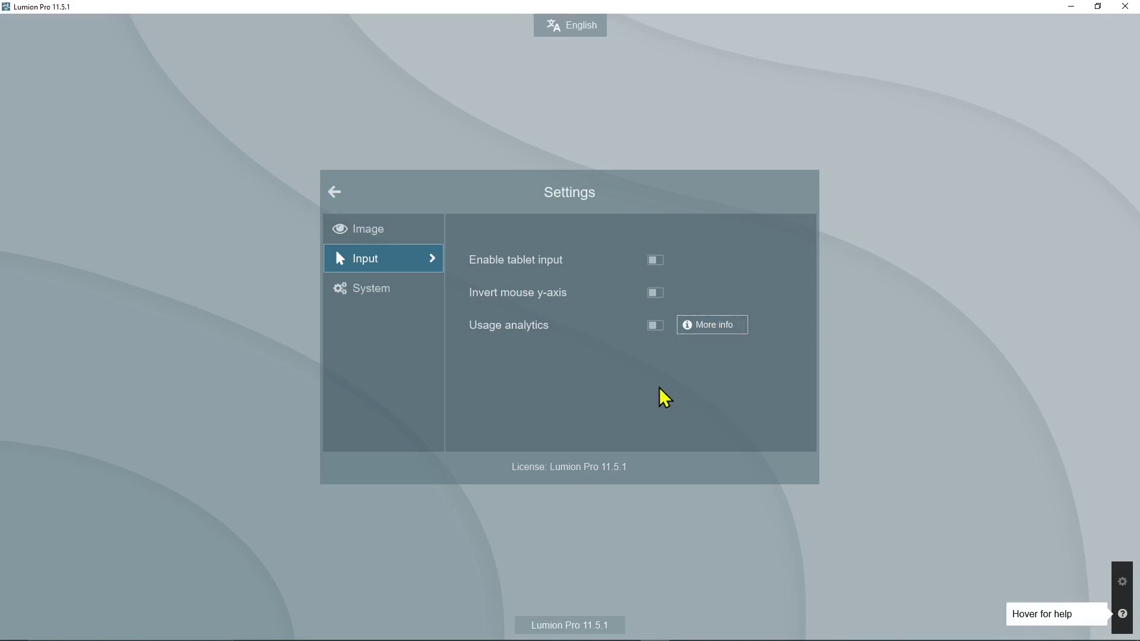
click(363, 288)
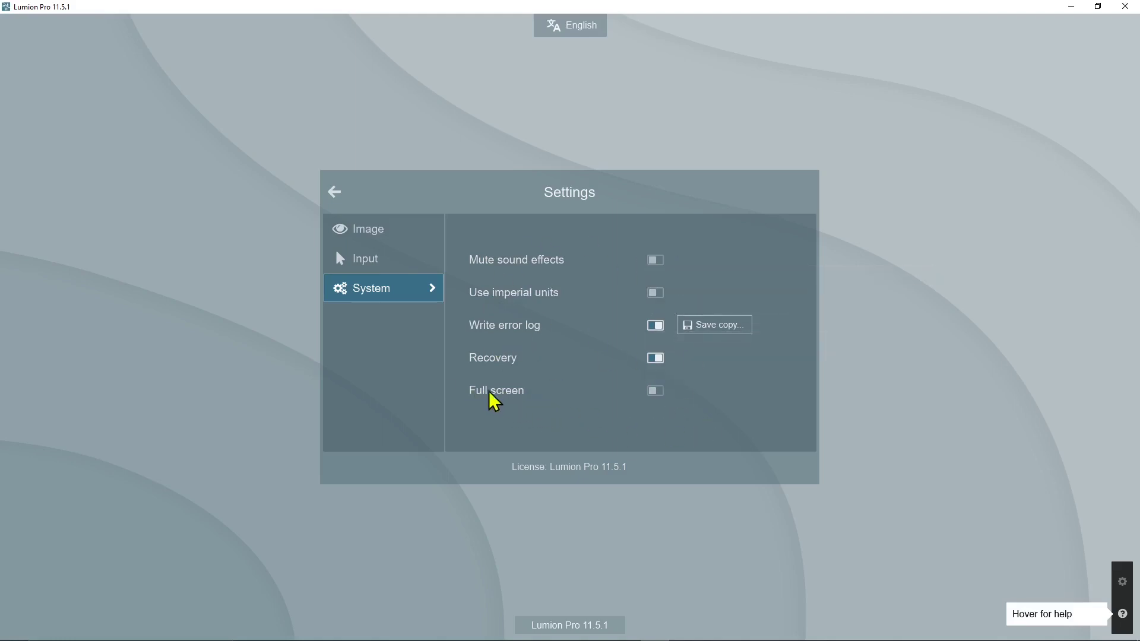
click(656, 391)
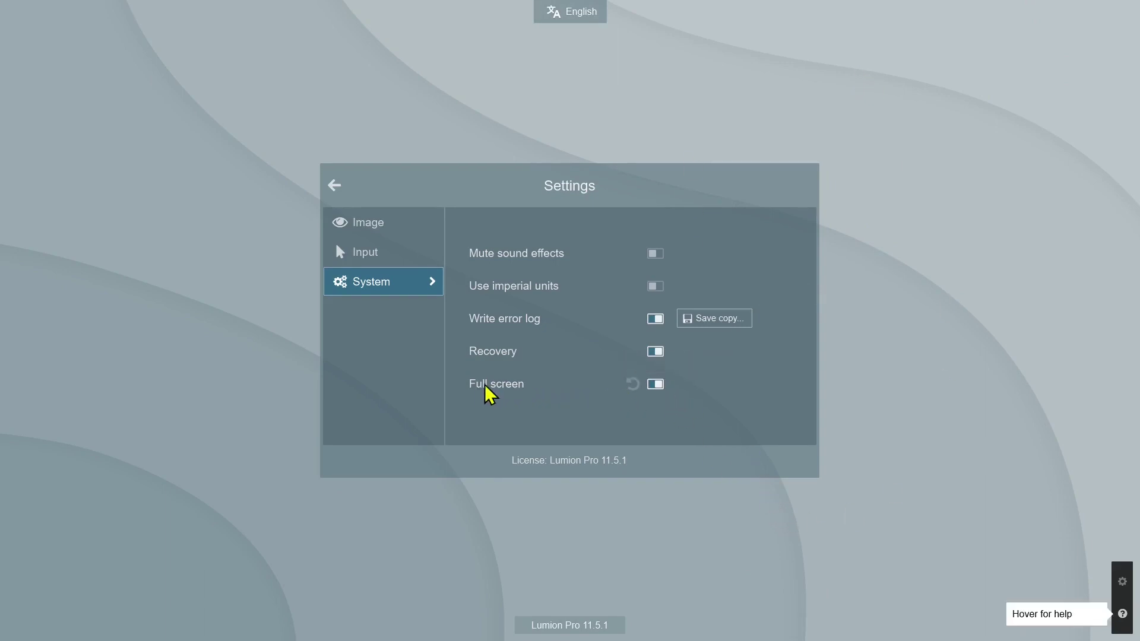
click(655, 384)
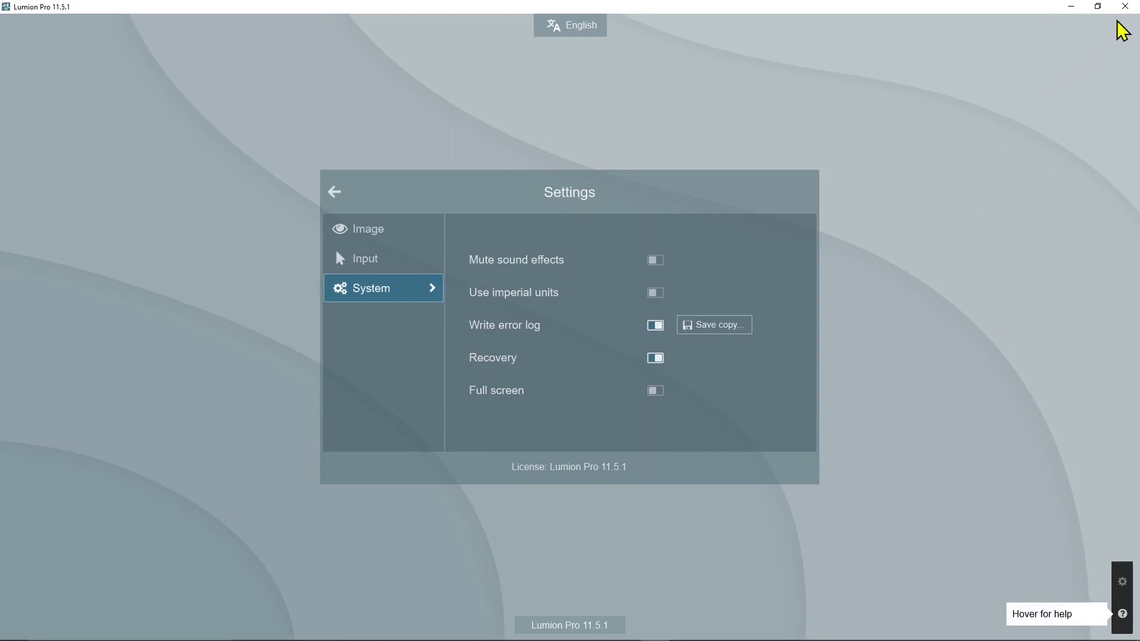
click(655, 390)
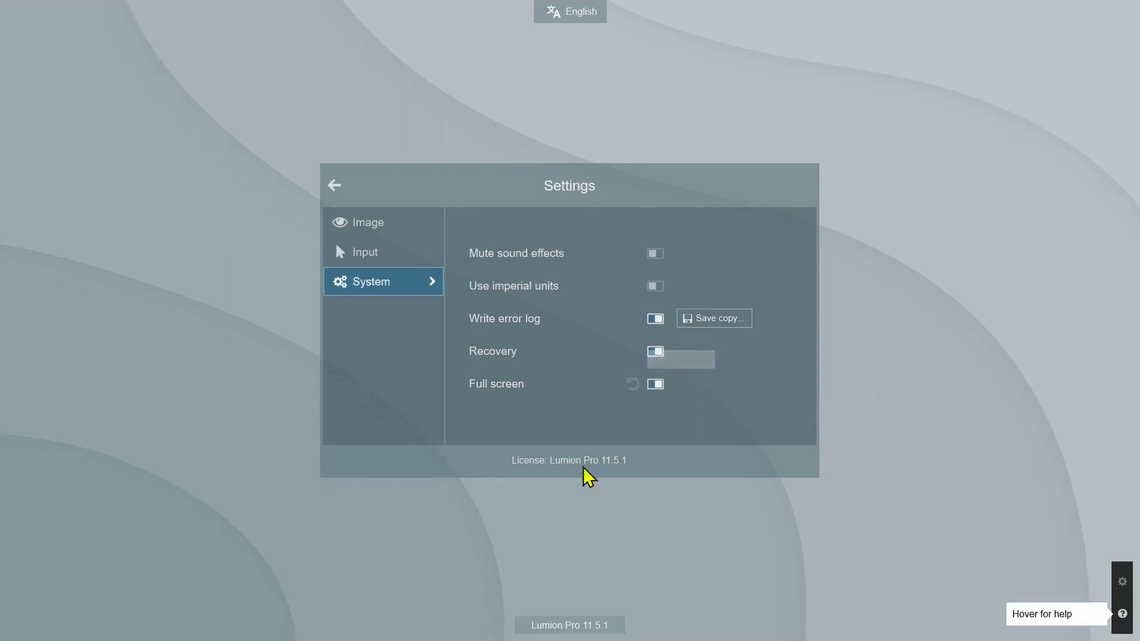
click(658, 386)
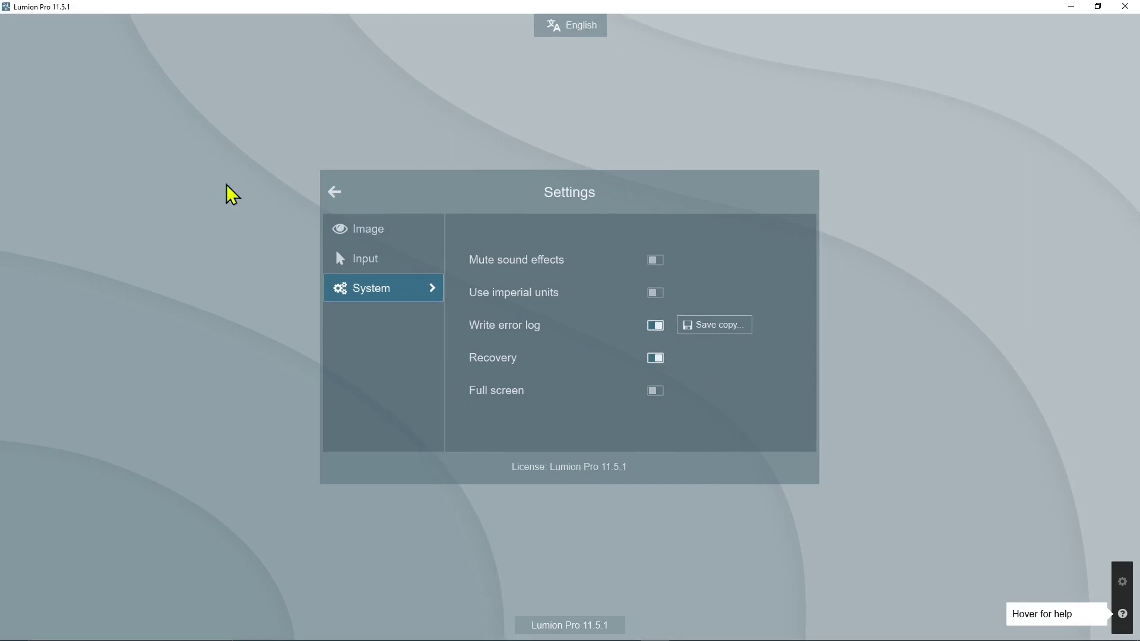
click(6, 6)
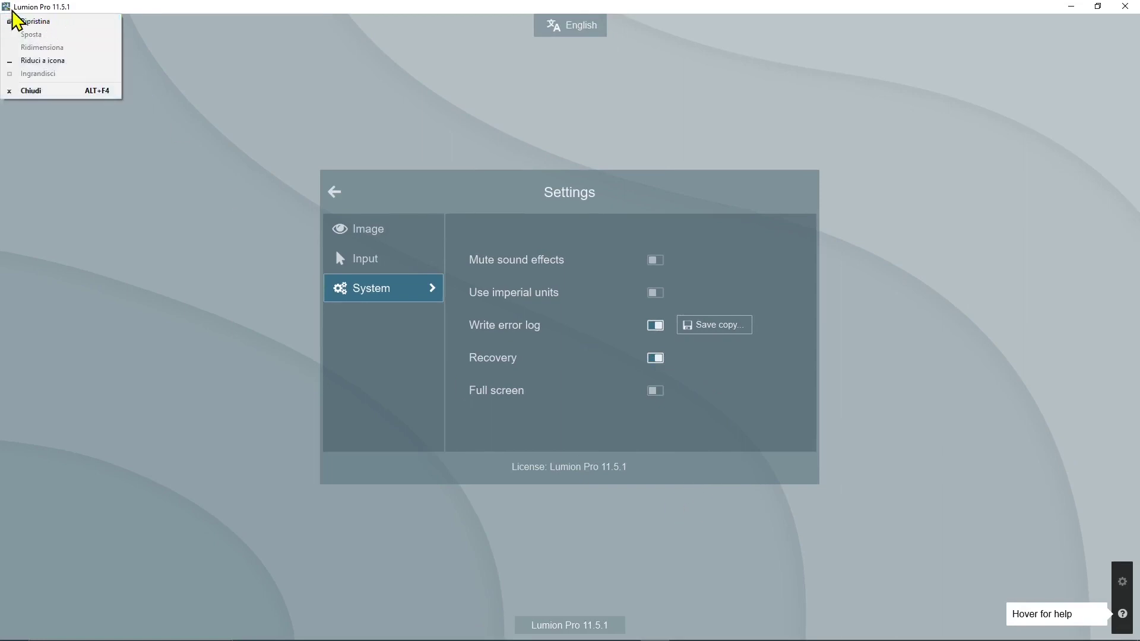
Step: Leave the program settings, review the benchmark results once more, and return to the start screen
click(153, 216)
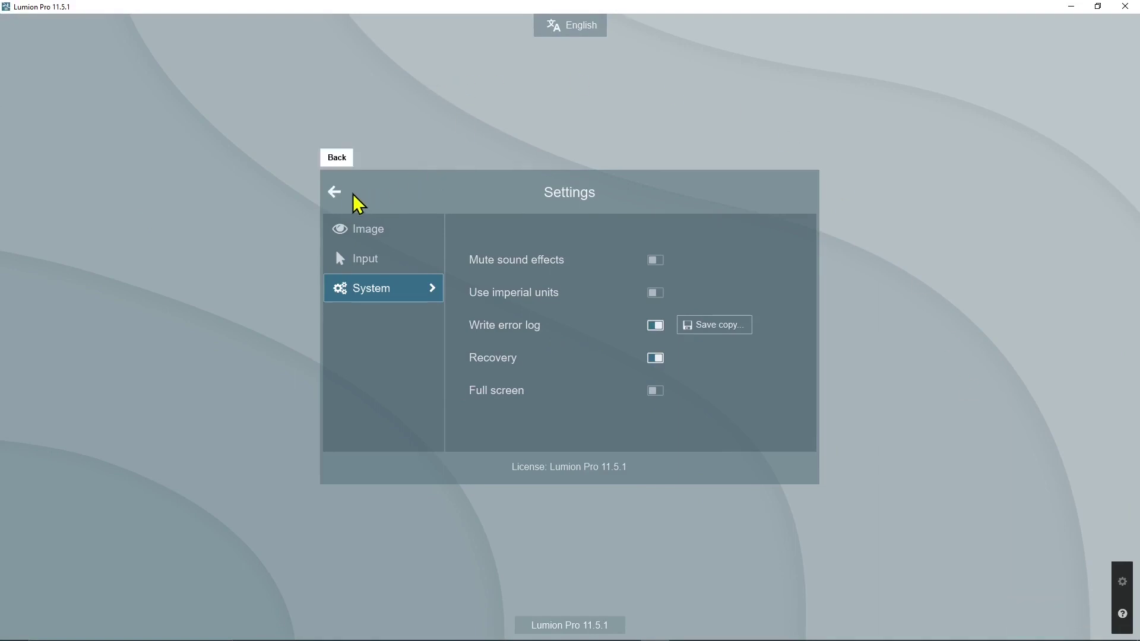
click(336, 193)
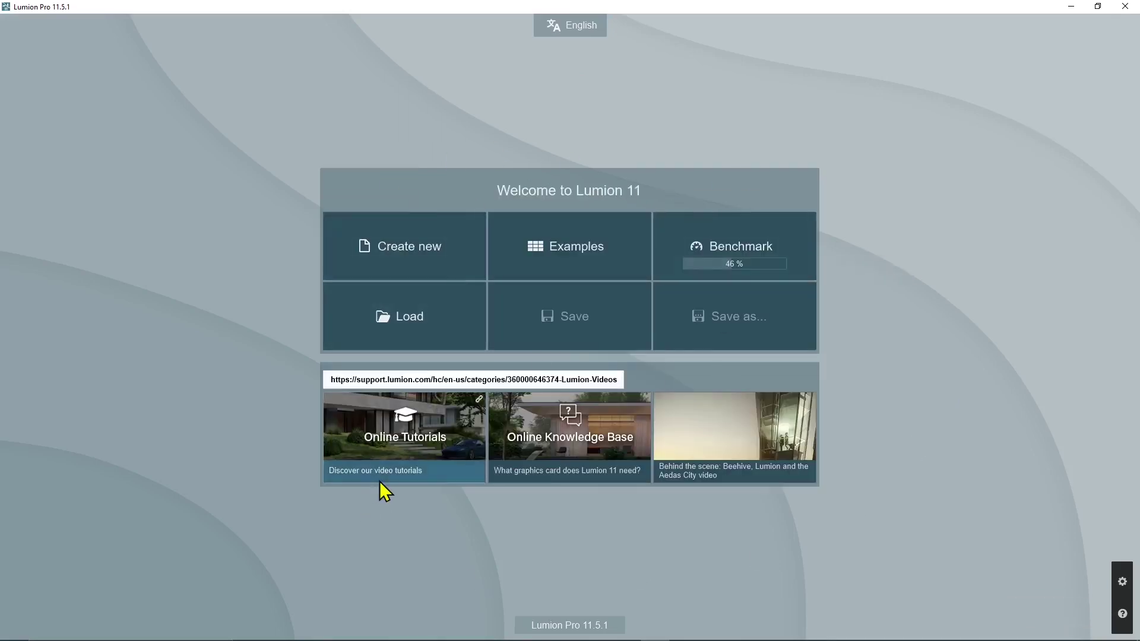
click(719, 263)
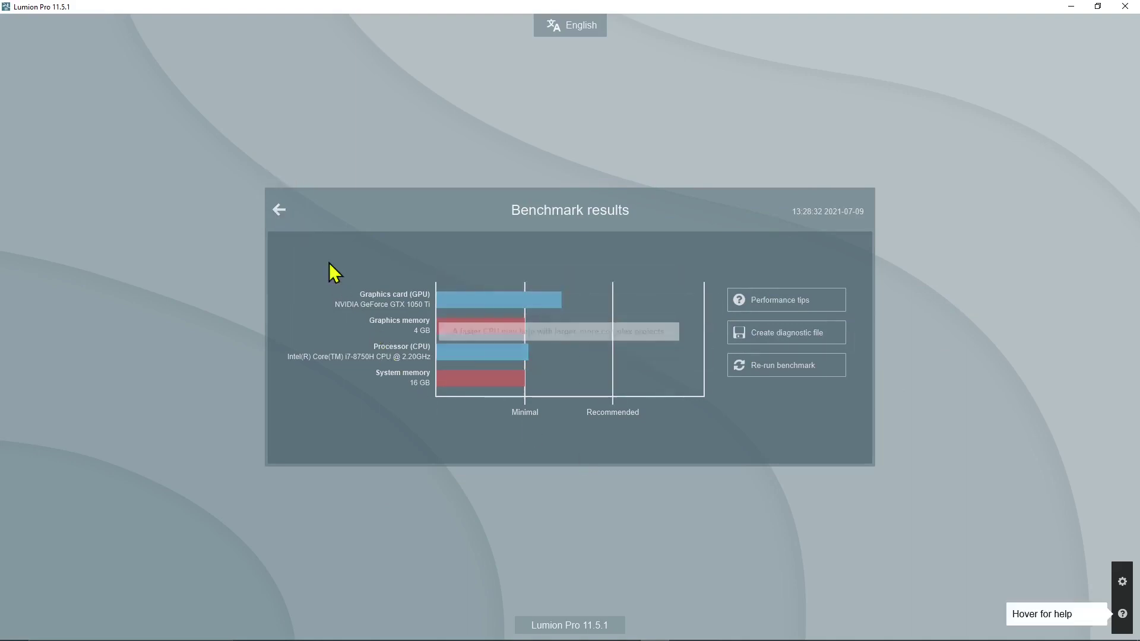
click(279, 209)
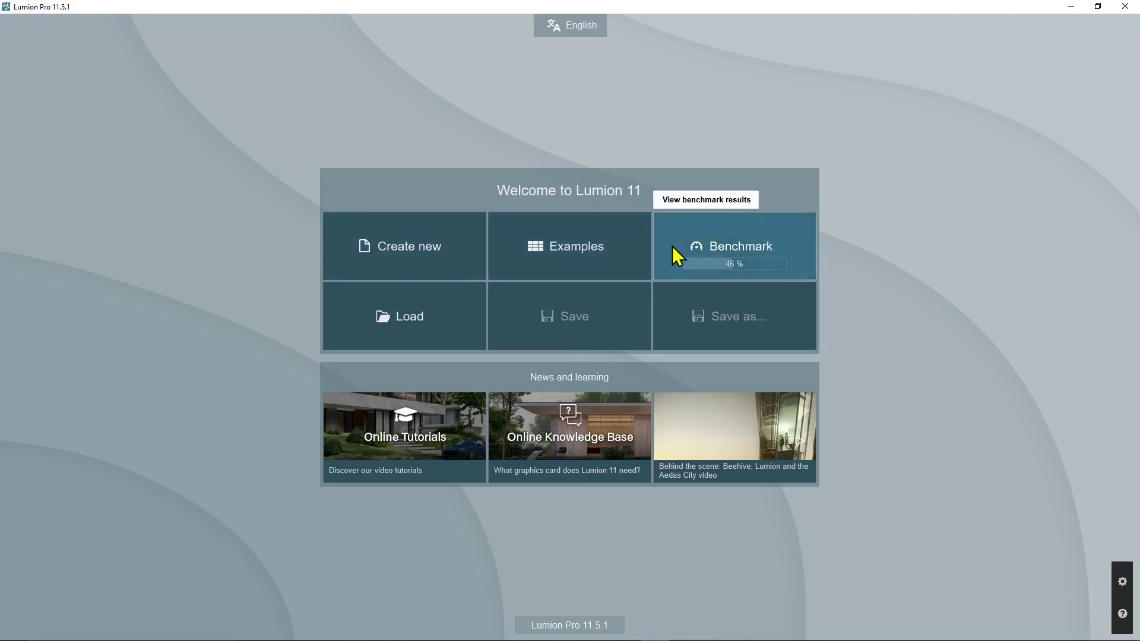
Step: Create a new beach scene and move the camera to the palm trees on the grassy ground
click(418, 261)
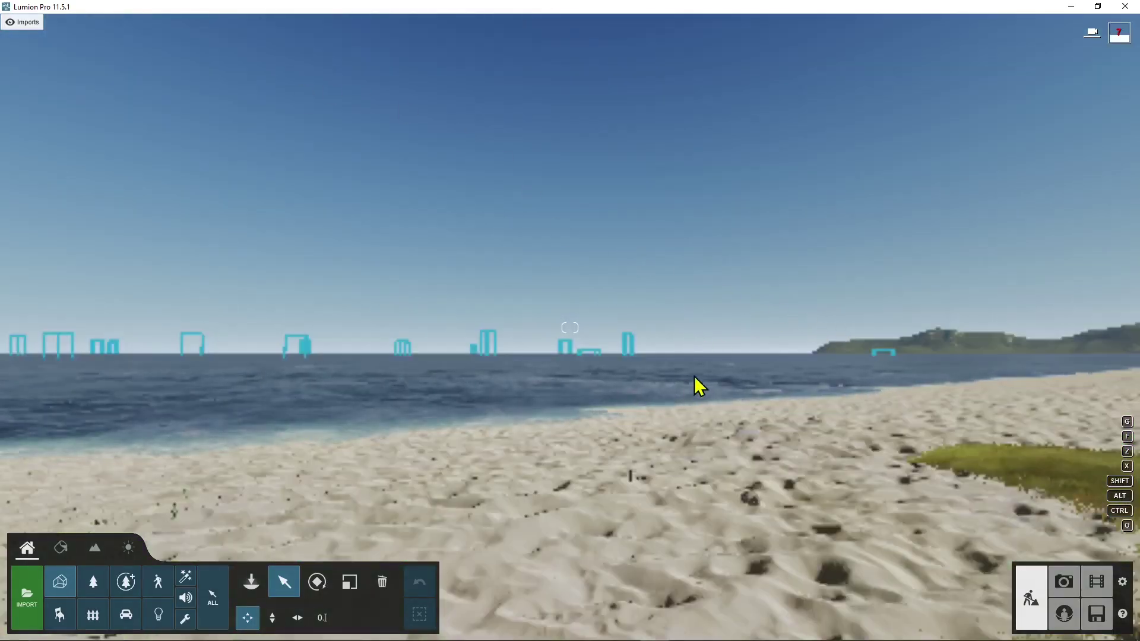
right_drag(700, 381, 1003, 408)
key(w)
key(s)
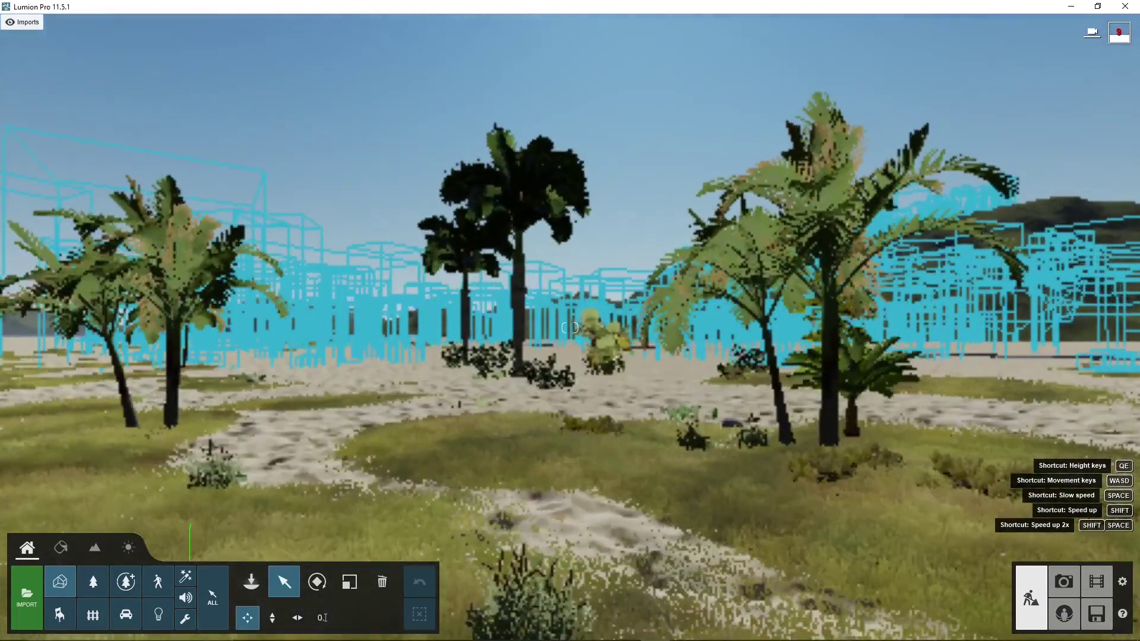
right_drag(801, 387, 682, 386)
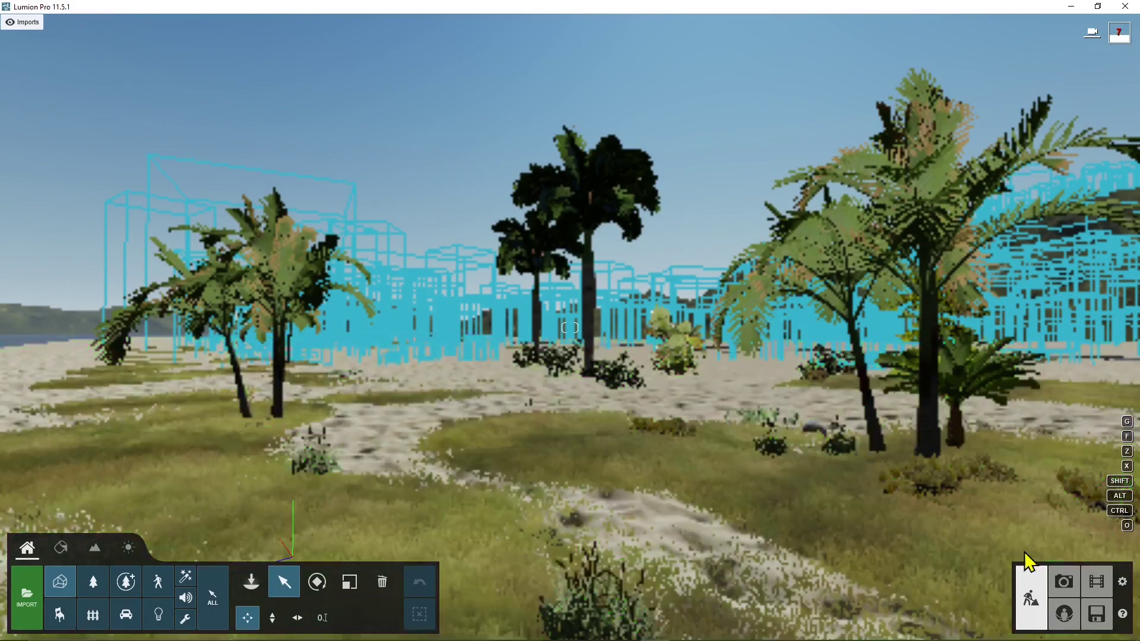
Step: Raise the editor quality to three stars in the image settings and return to the scene
click(1122, 584)
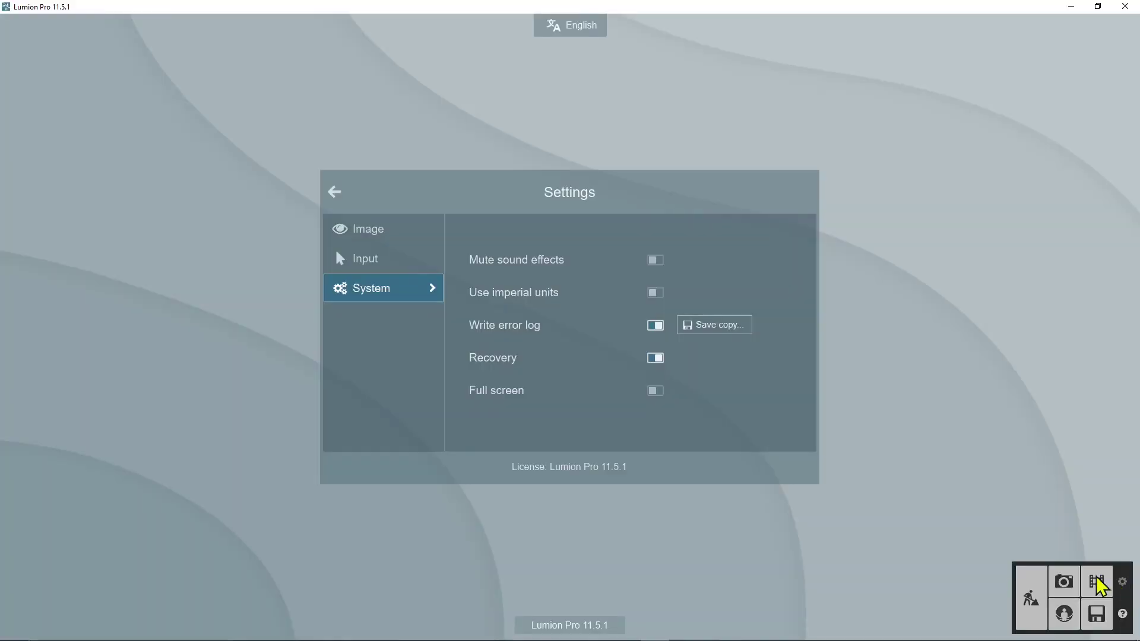
click(356, 234)
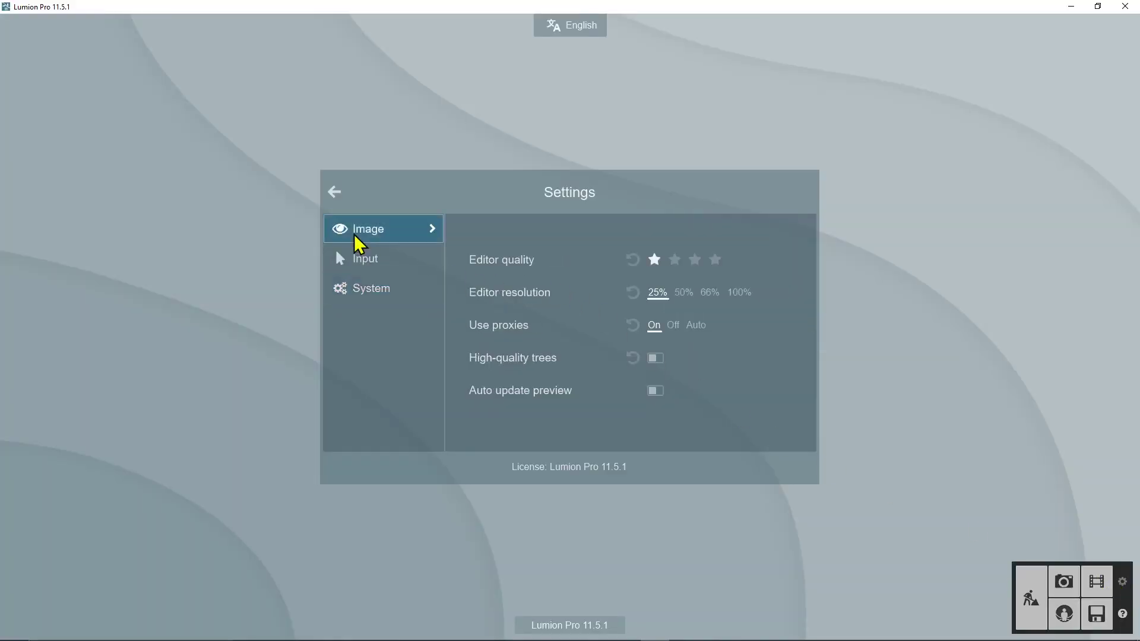
click(694, 260)
click(340, 194)
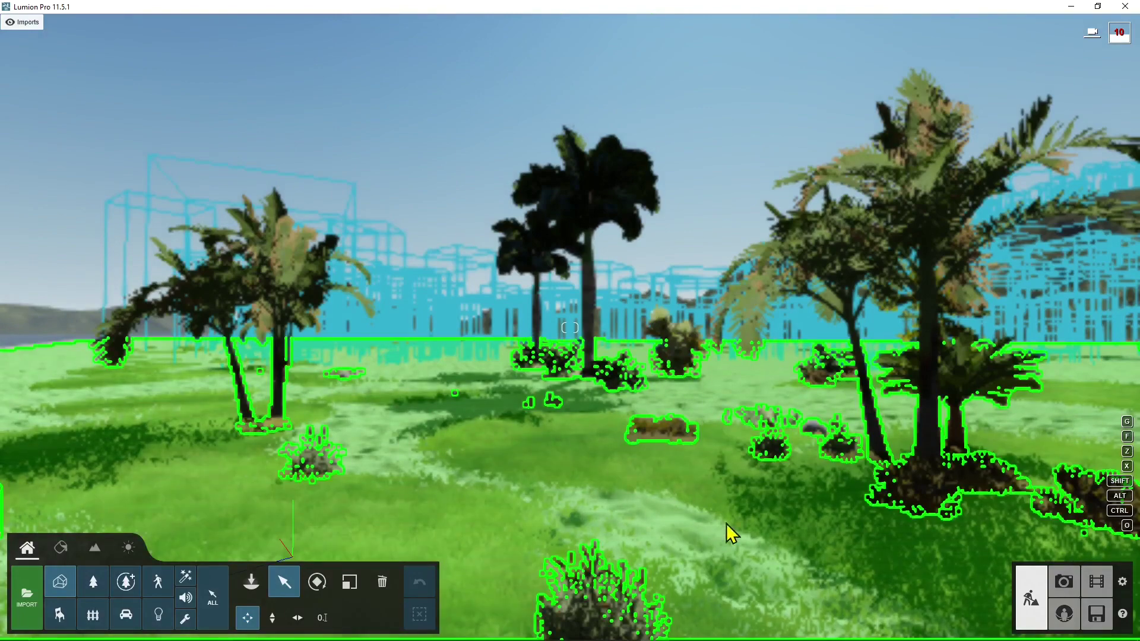
Step: Set the editor resolution to 50% and the editor quality to two stars, and check the palm trees in the scene
click(1121, 581)
click(691, 297)
click(675, 263)
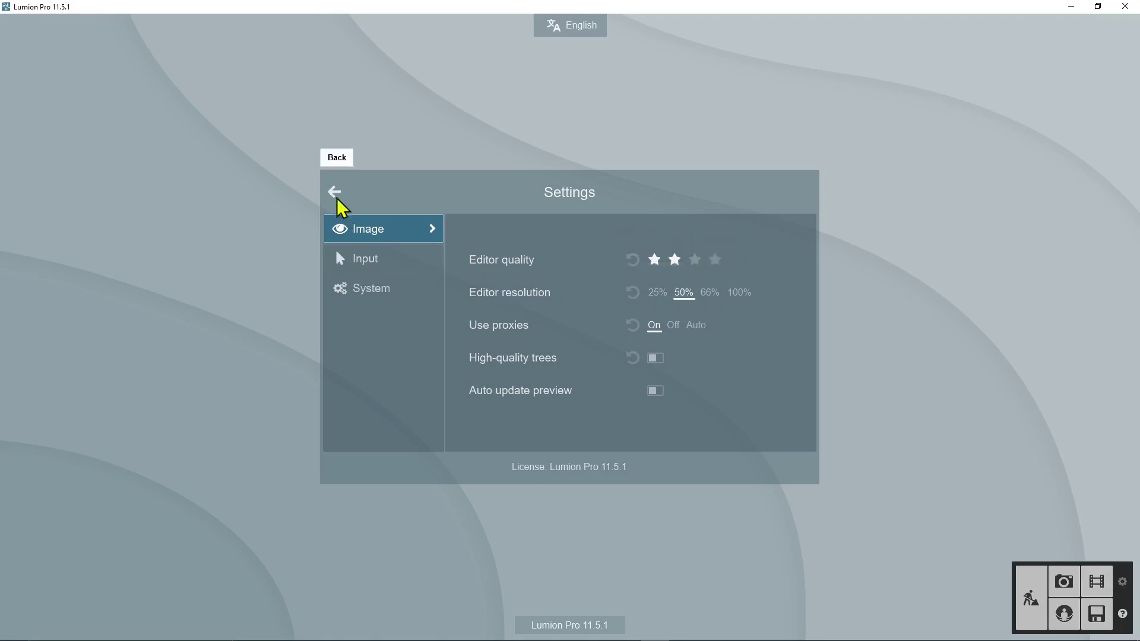
key(Escape)
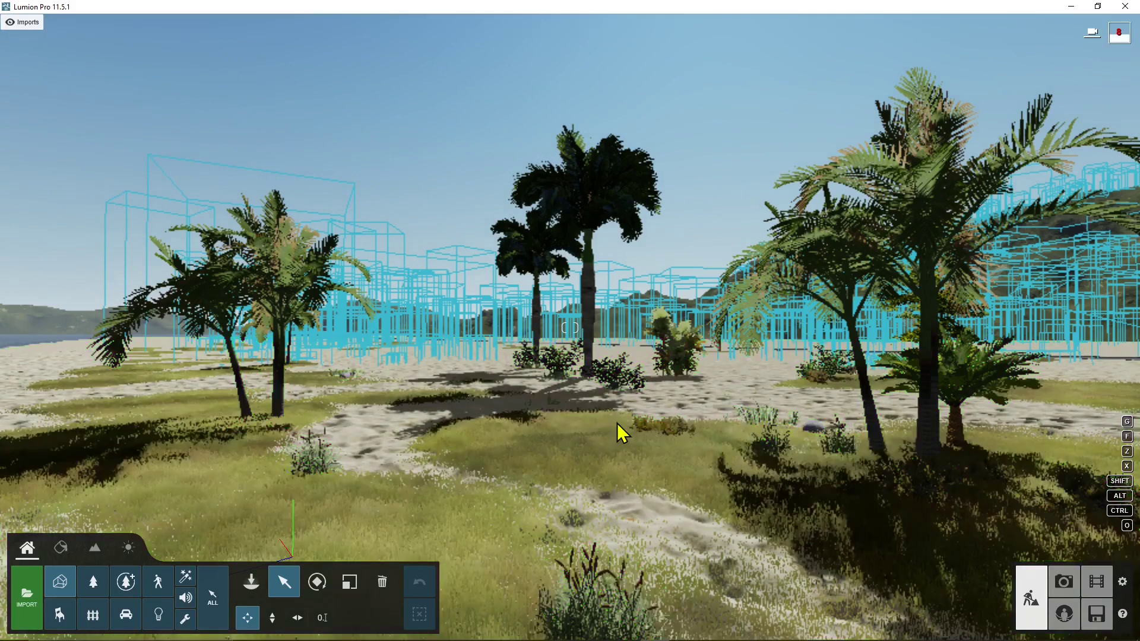
right_drag(543, 408, 672, 218)
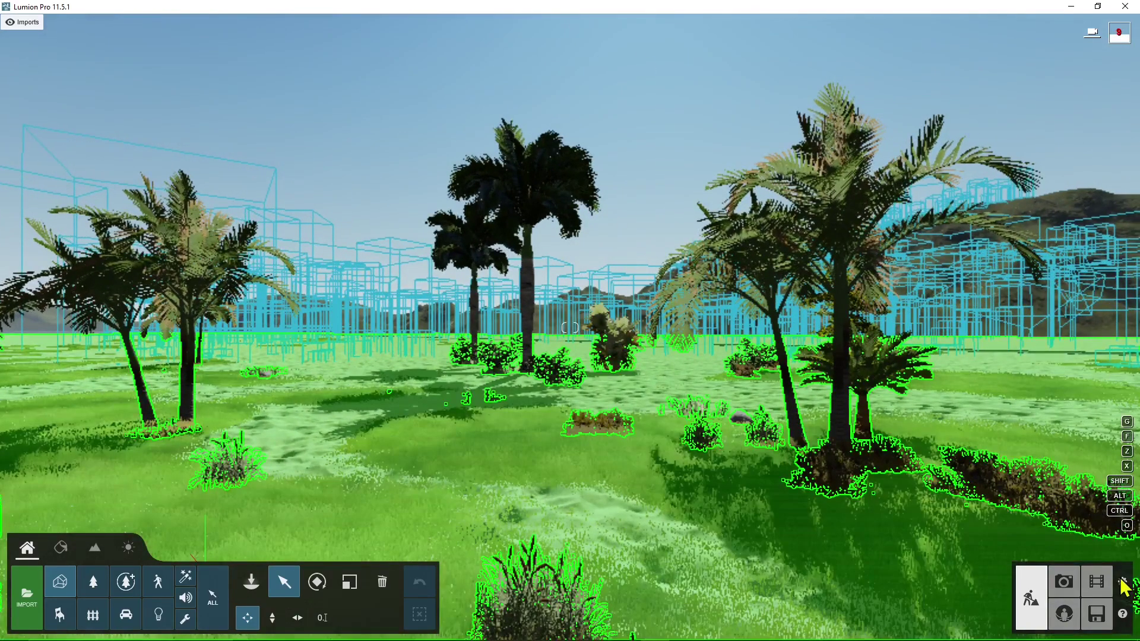
Step: Try one-star editor quality with 25% resolution, settle on three stars with 66% resolution, and return to the scene
click(1121, 581)
click(655, 261)
click(658, 293)
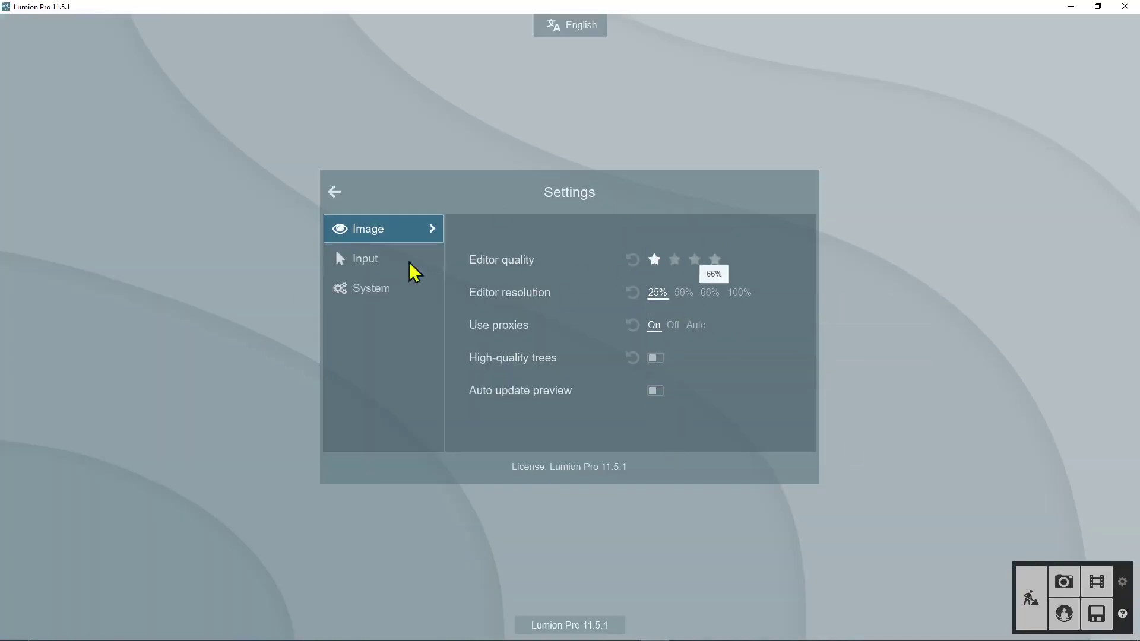
click(675, 261)
click(692, 267)
click(710, 293)
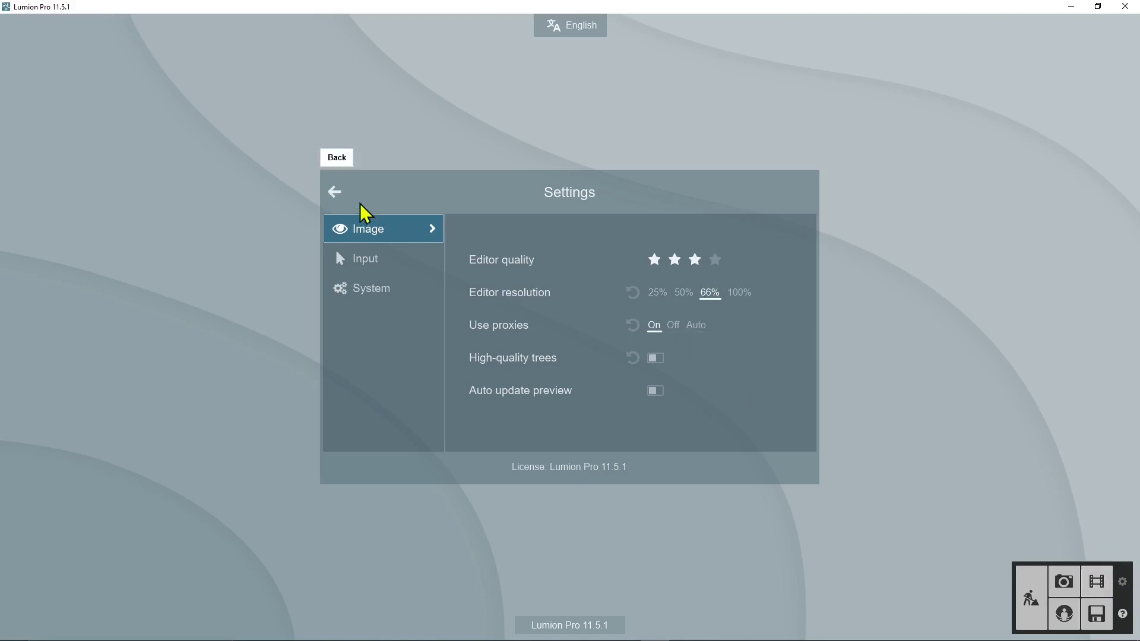
key(Escape)
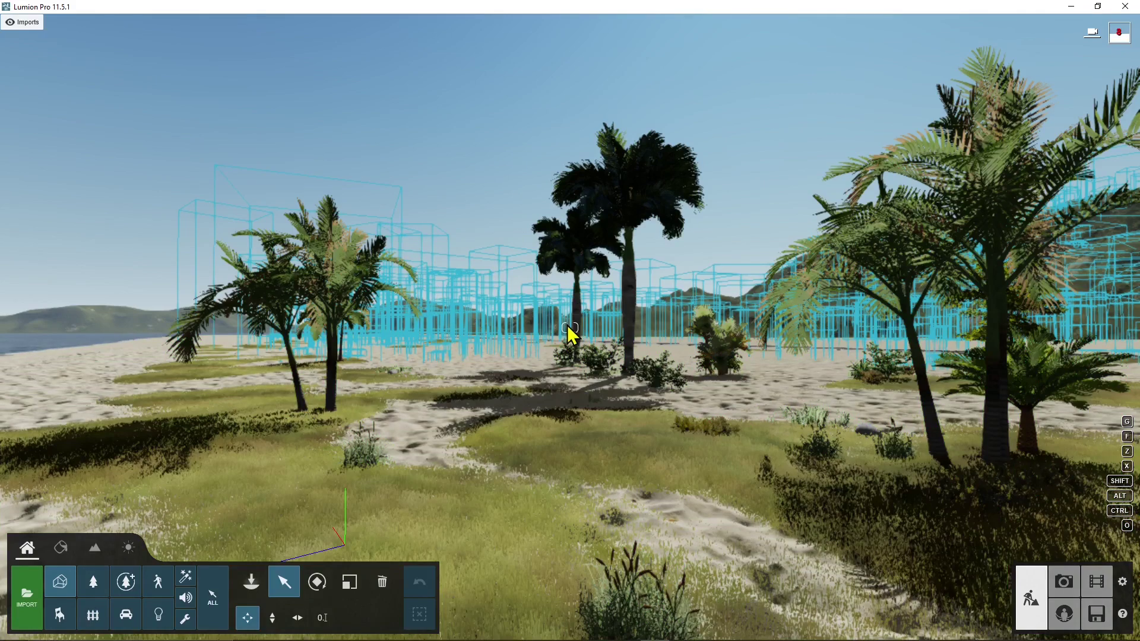
click(657, 426)
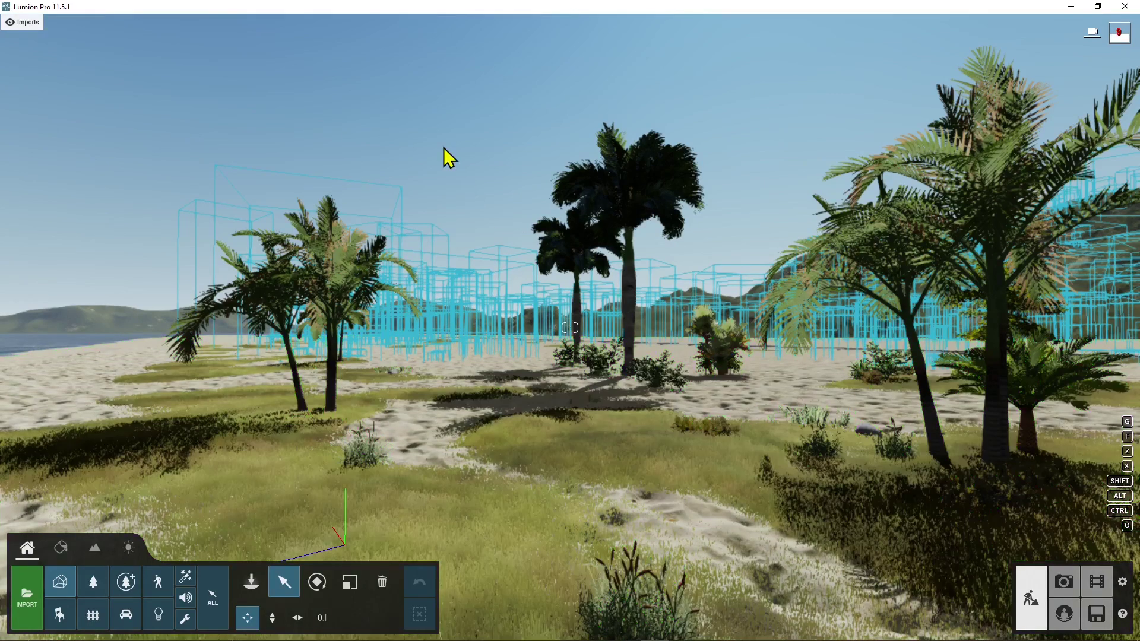